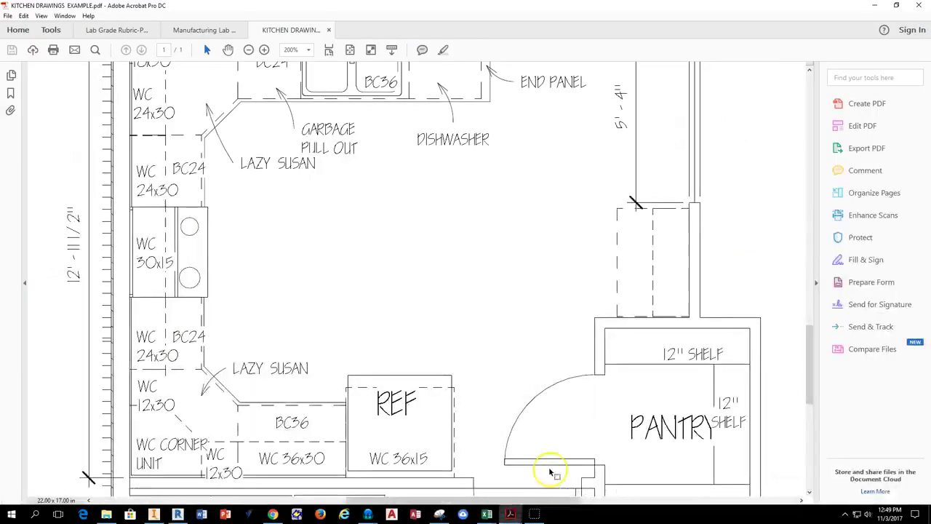
Examine the kitchen cabinet plan on the KITCHEN DRAWINGS EXAMPLE sheet, including its cabinet layout and wall dimensions.
scroll(363, 273, up, 4)
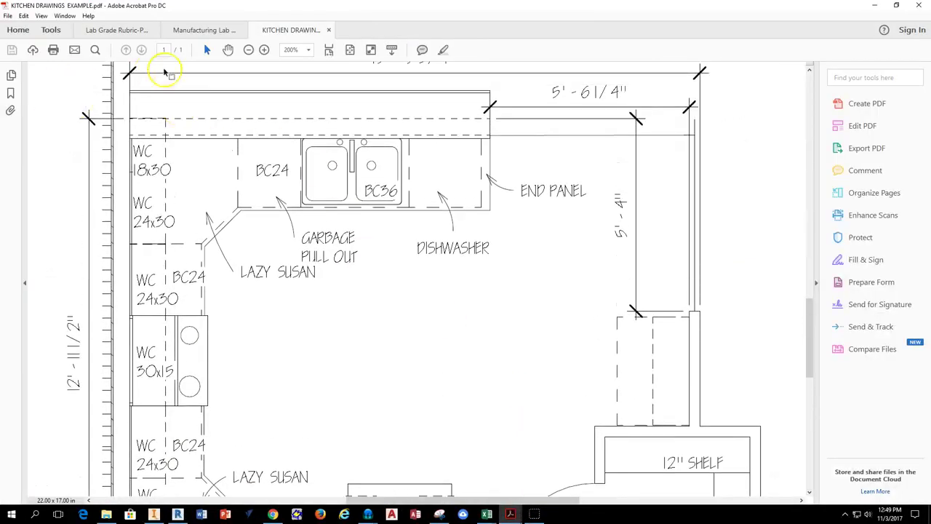
click(249, 50)
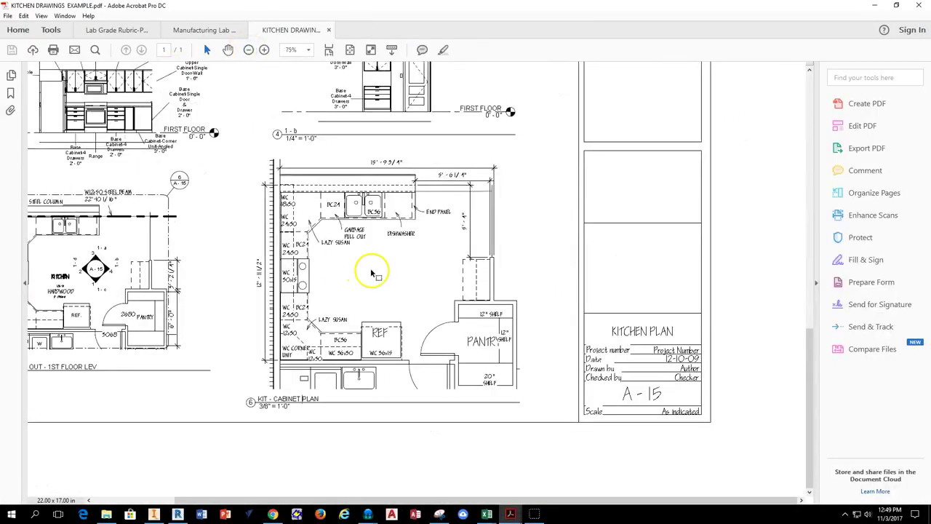
scroll(374, 274, up, 4)
scroll(374, 274, down, 4)
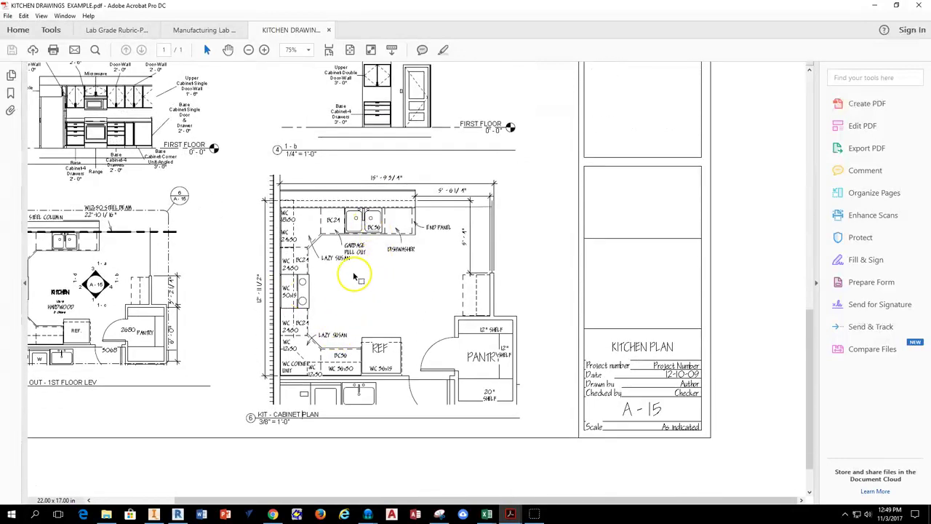
click(264, 50)
click(266, 51)
click(266, 51)
mouse_move(344, 242)
middle_down()
mouse_move(382, 229)
mouse_move(373, 256)
middle_up()
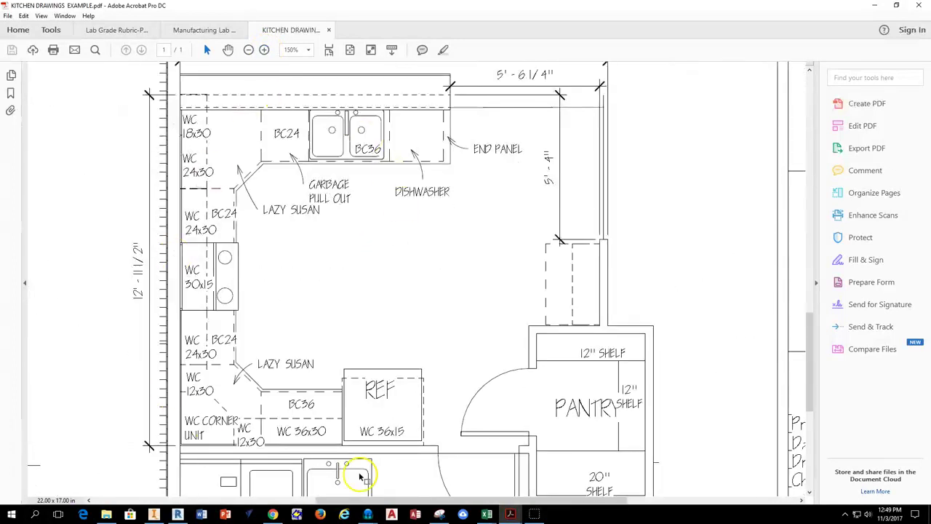
Switch to Revit and create a new project from the Architectural Template.
click(186, 512)
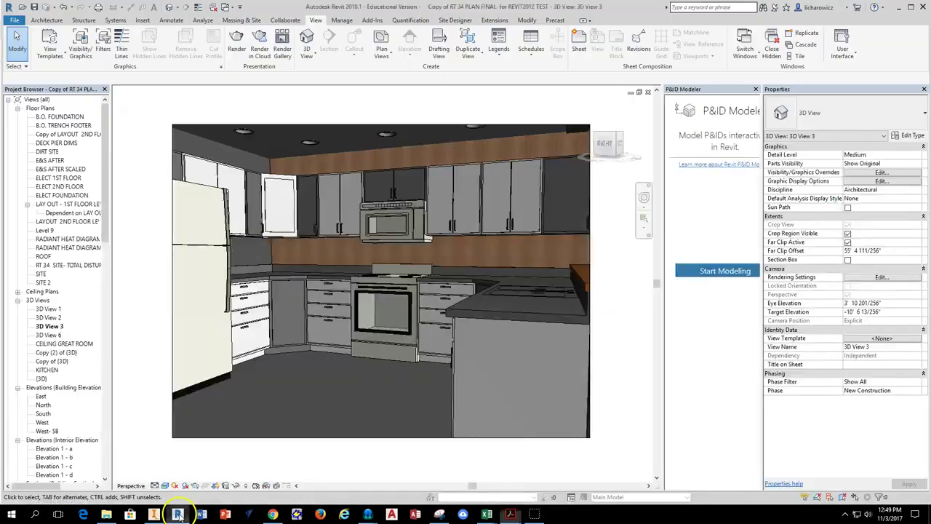
click(14, 22)
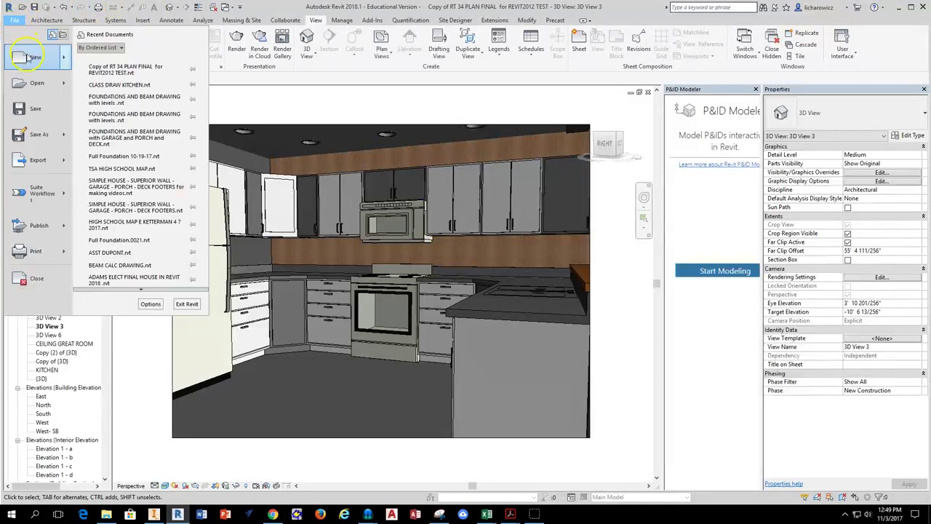
click(29, 57)
click(436, 236)
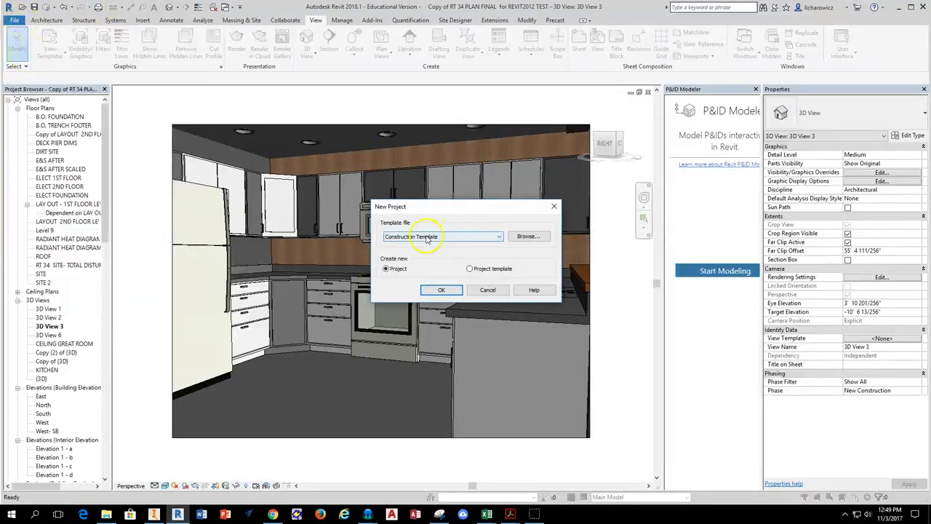
click(424, 258)
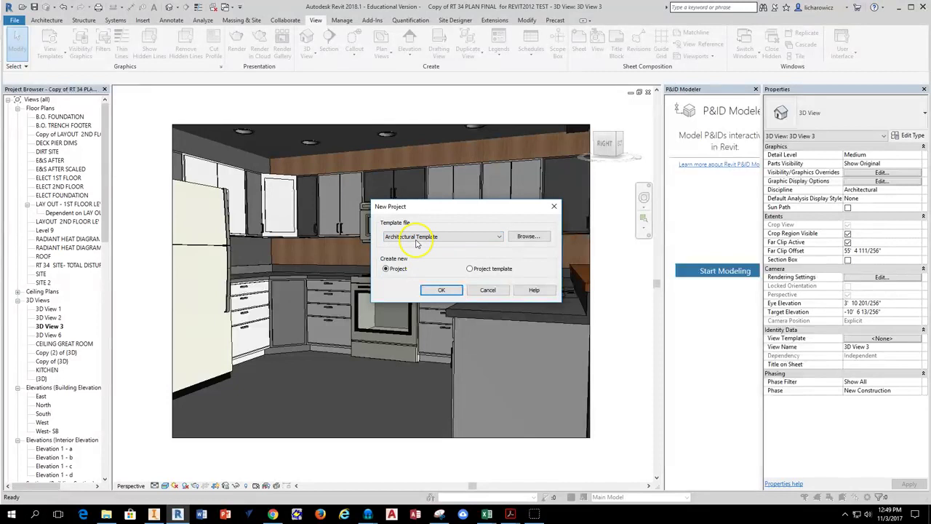
click(437, 289)
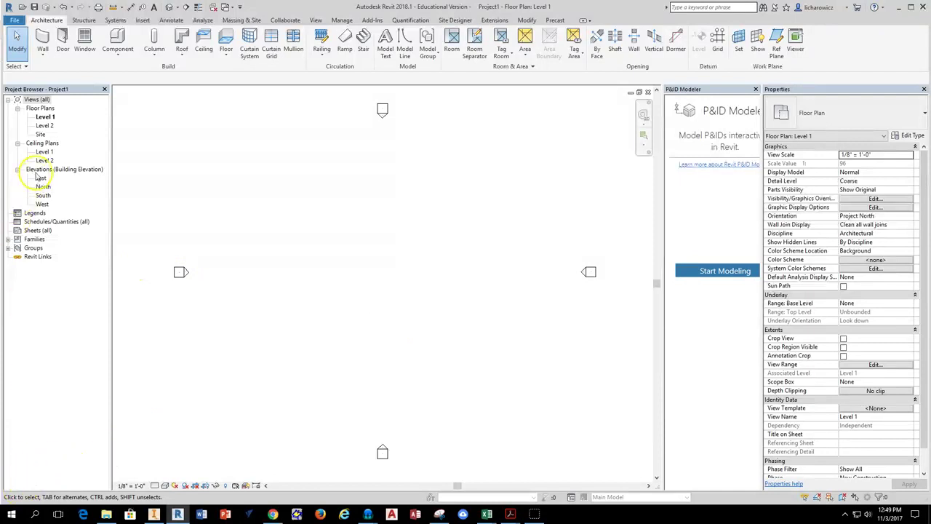
Draw a vertical Generic - 8" basic wall about 20' long on the Level 1 floor plan.
double_click(44, 117)
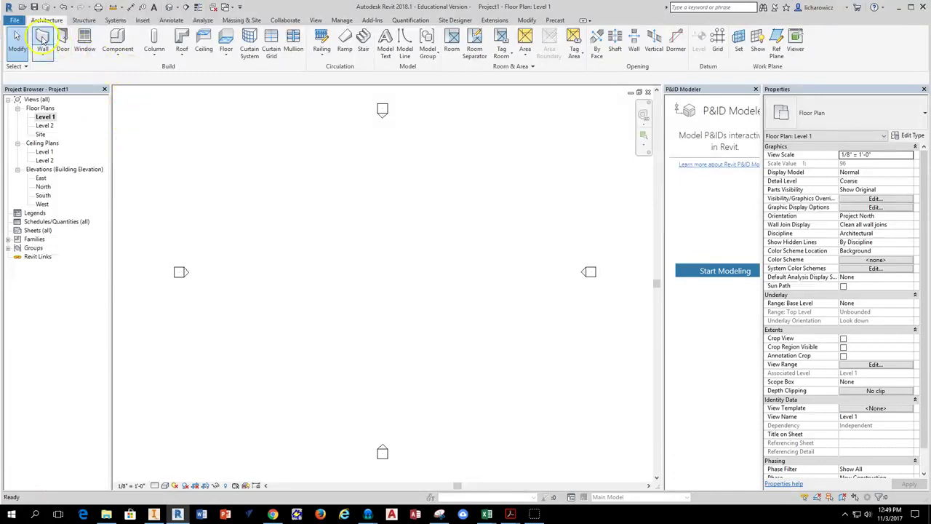
click(42, 40)
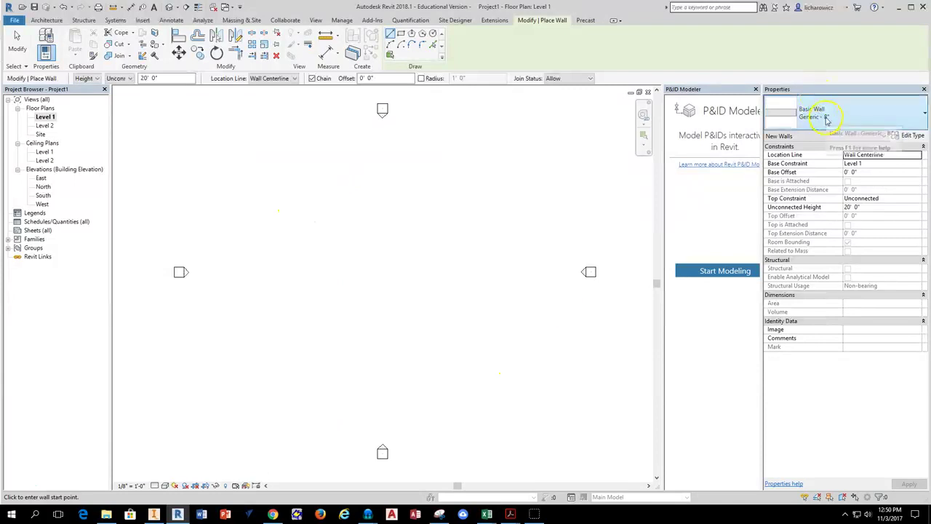
click(851, 121)
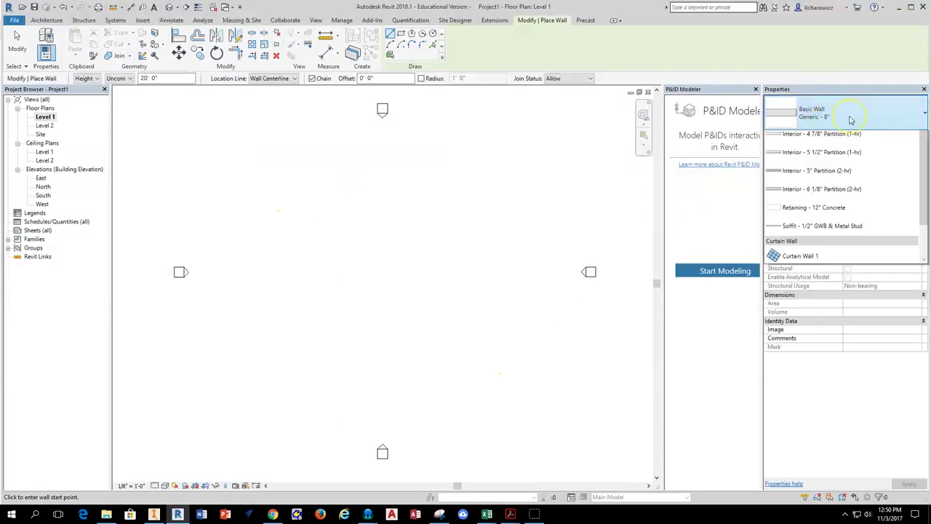
click(851, 150)
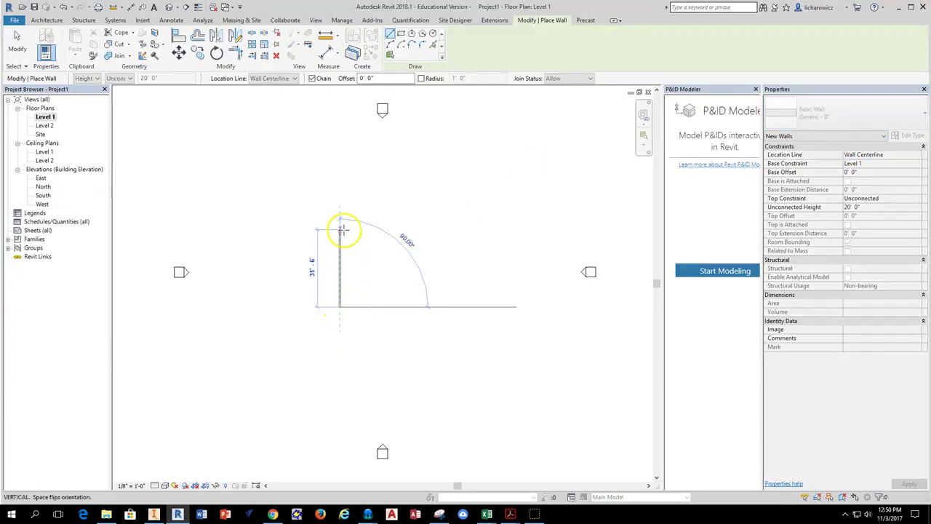
scroll(340, 277, up, 1)
scroll(339, 278, up, 3)
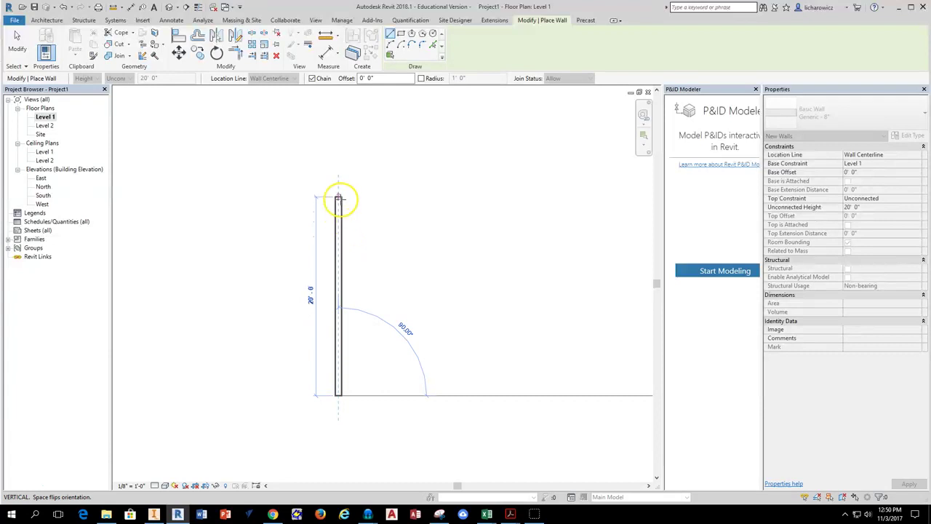
click(338, 196)
key(Escape)
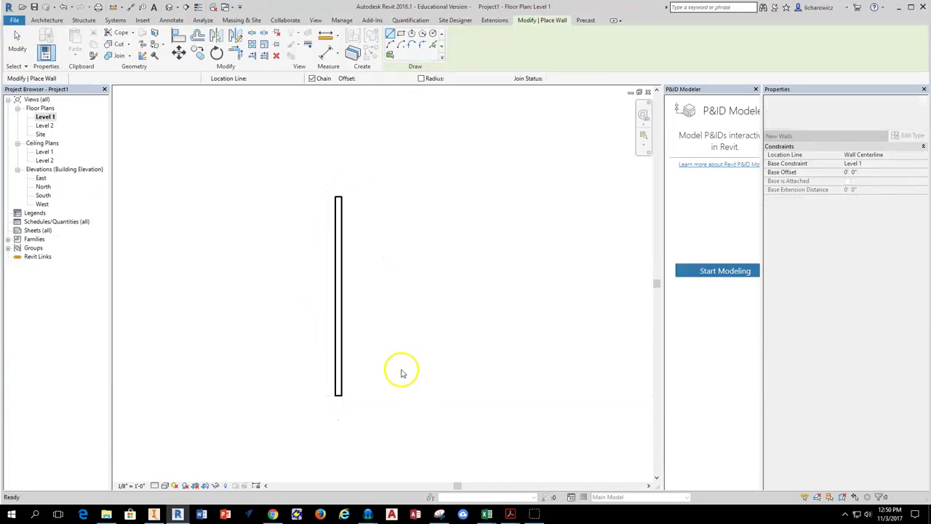
Draw a horizontal Generic - 8" wall about 15' 6" long, running right from the vertical wall's lower end.
click(390, 34)
click(339, 395)
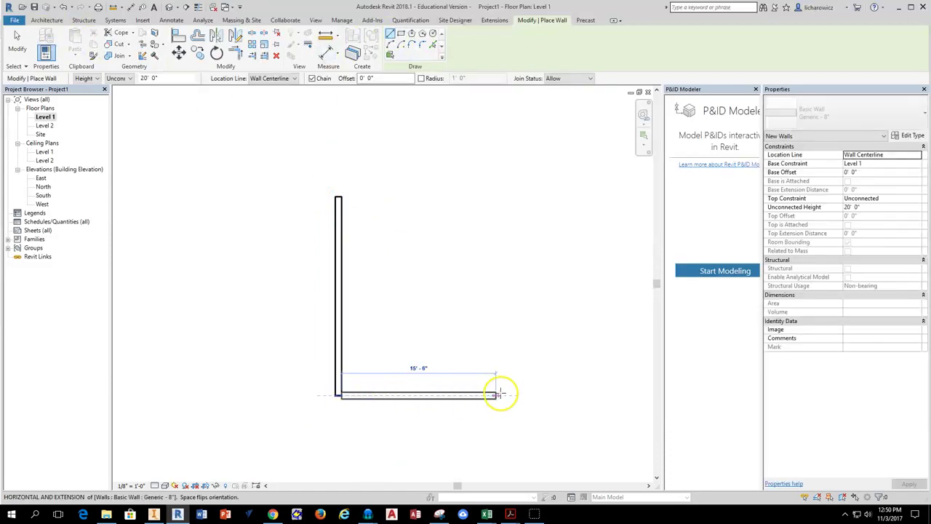
click(499, 394)
key(Escape)
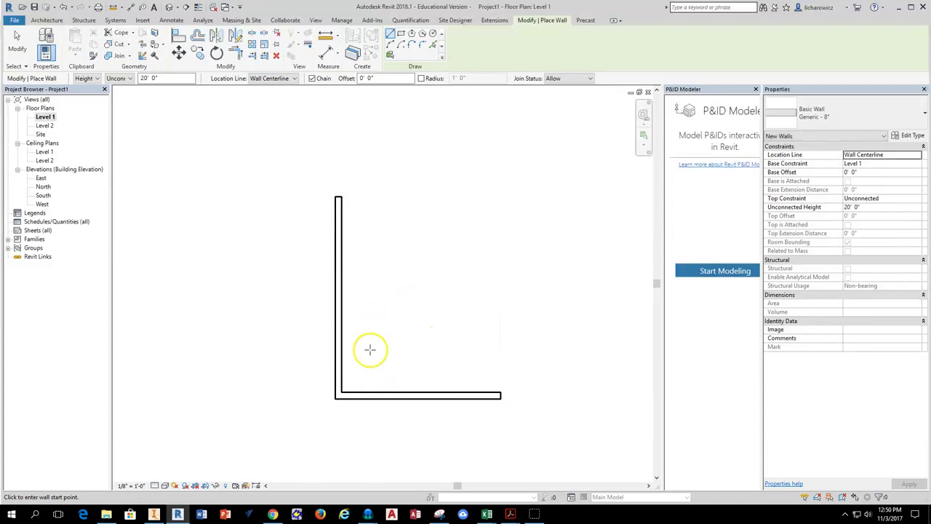
Switch to the kitchen drawings PDF in Acrobat and review the cabinet plan's overall dimensions and lower-left wall corner.
scroll(370, 351, up, 4)
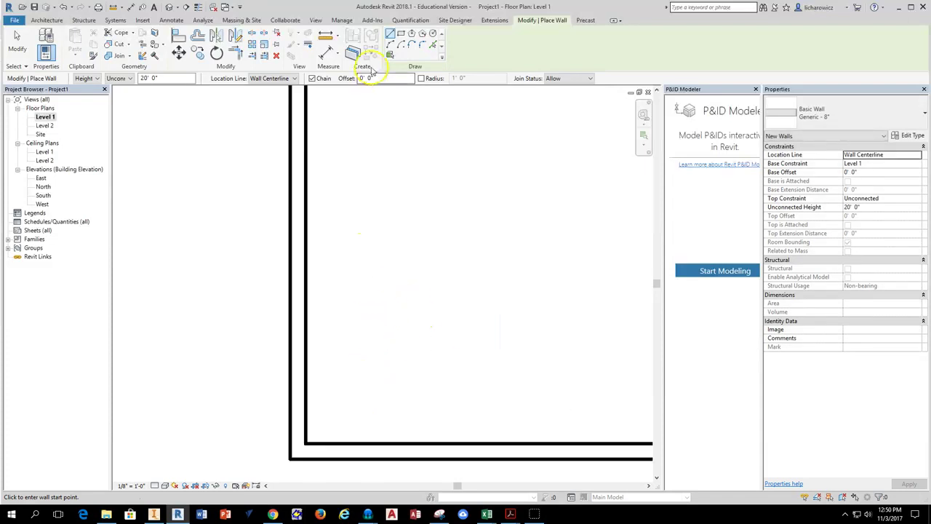
scroll(349, 349, down, 2)
middle_drag(432, 346, 376, 348)
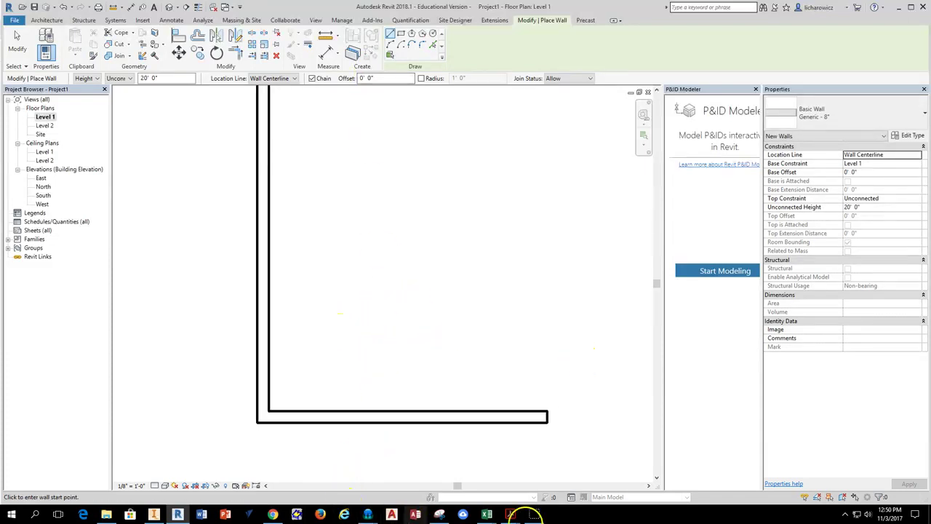
mouse_move(512, 513)
click(551, 482)
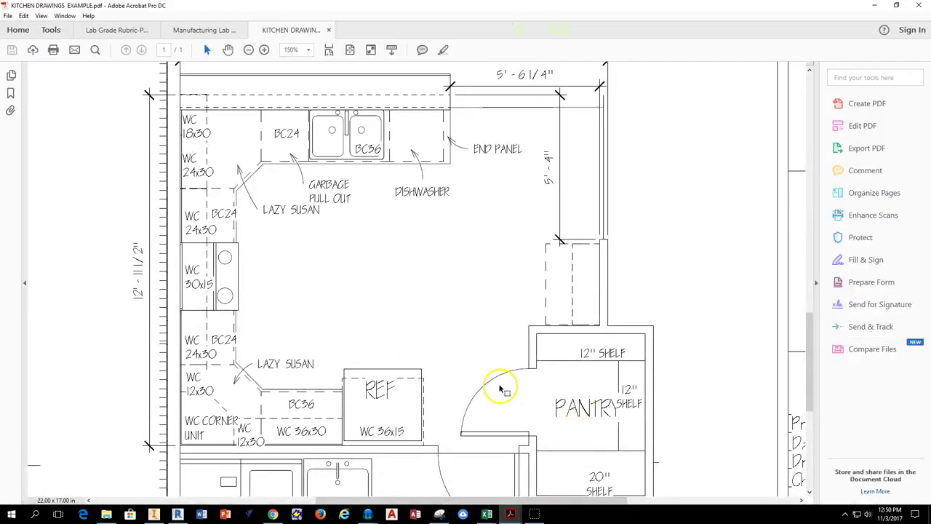
scroll(177, 260, up, 1)
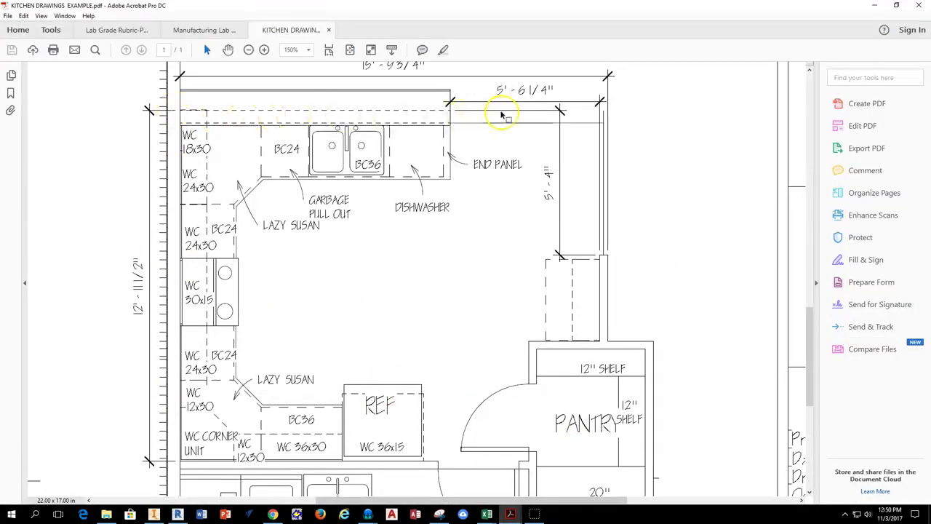
scroll(187, 466, down, 1)
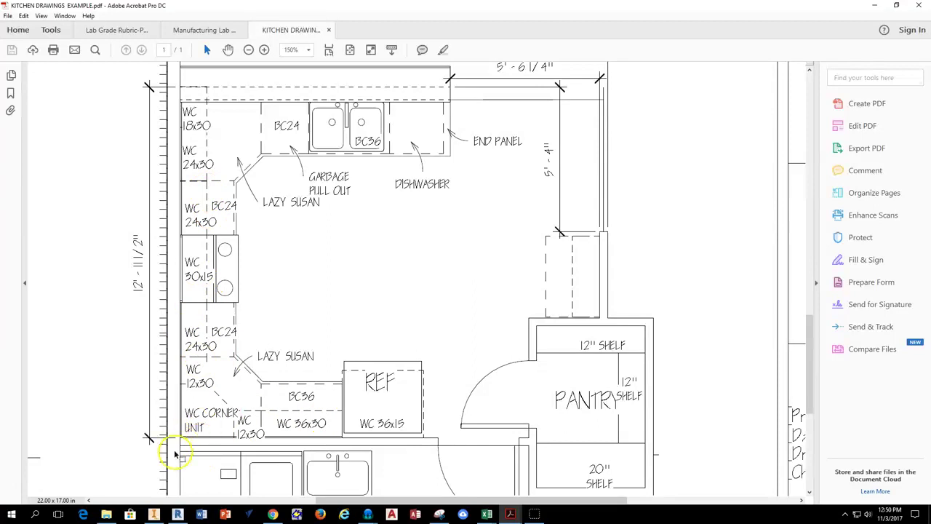
Return to Revit and examine the inside corner where the vertical and horizontal walls meet.
click(177, 514)
scroll(323, 351, down, 1)
scroll(312, 363, up, 5)
scroll(218, 380, up, 2)
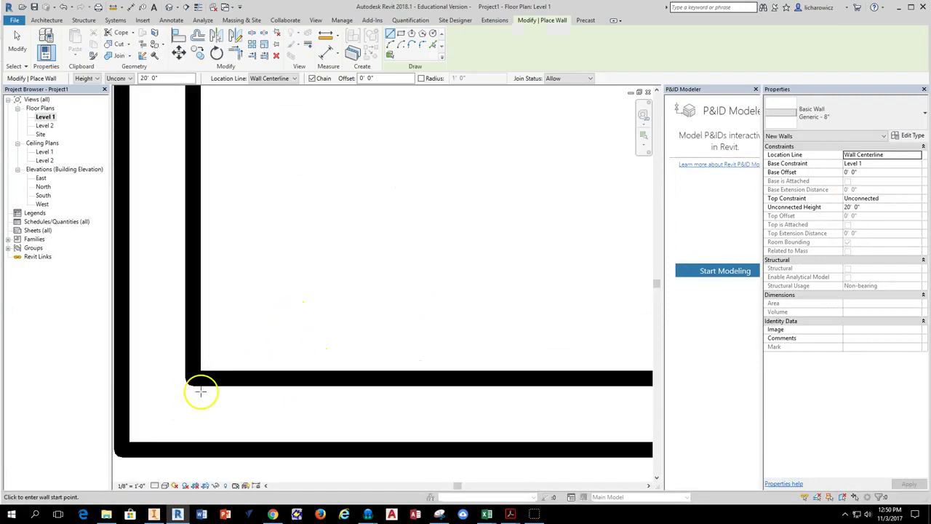
scroll(211, 380, down, 1)
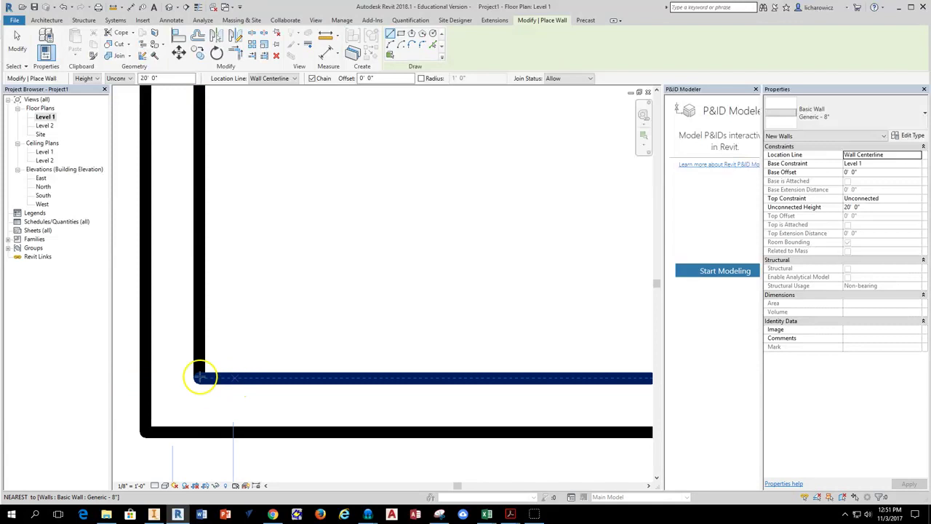
scroll(325, 361, up, 1)
middle_drag(340, 325, 357, 331)
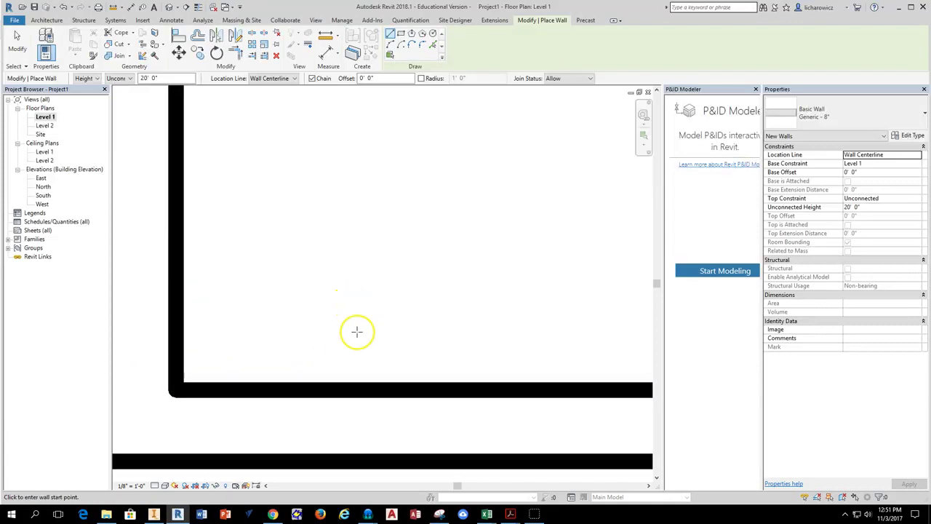
Set the cut line weight of the Walls category to 1 in the project's object styles.
click(341, 20)
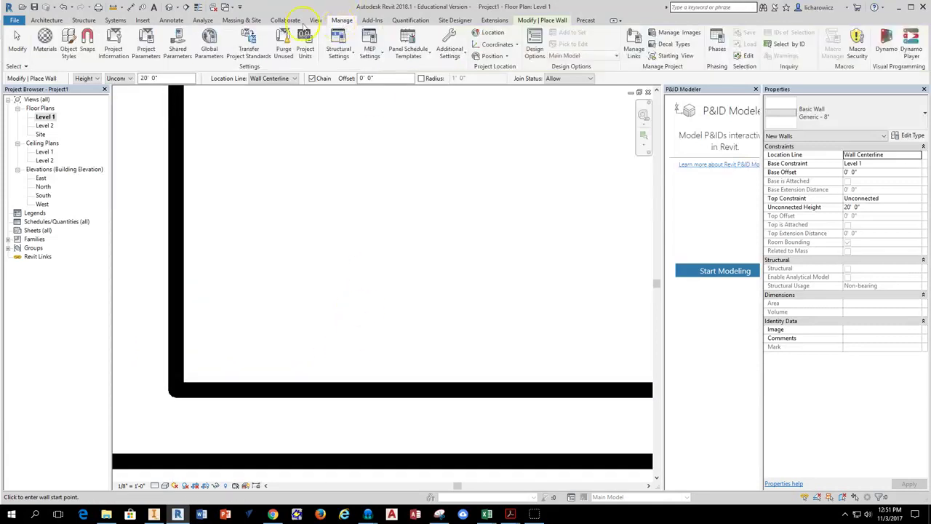
click(67, 51)
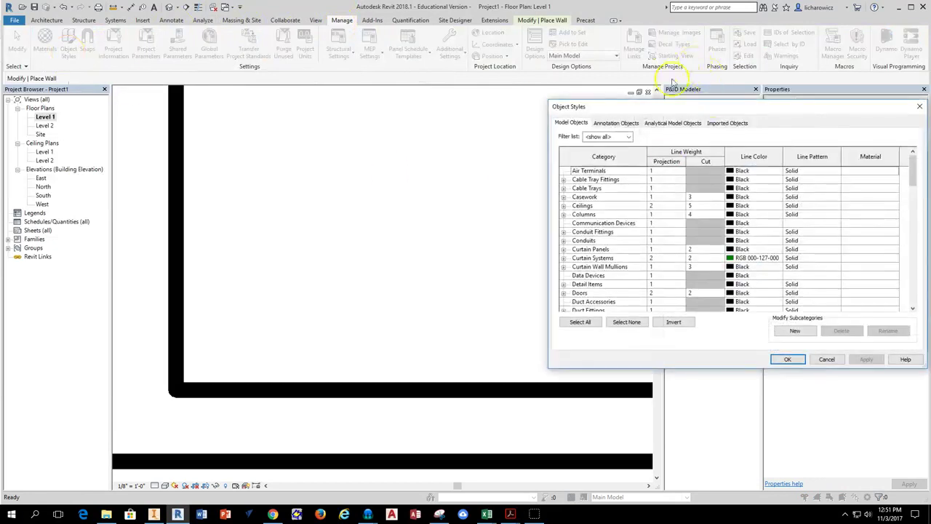
scroll(604, 280, down, 8)
scroll(647, 291, down, 2)
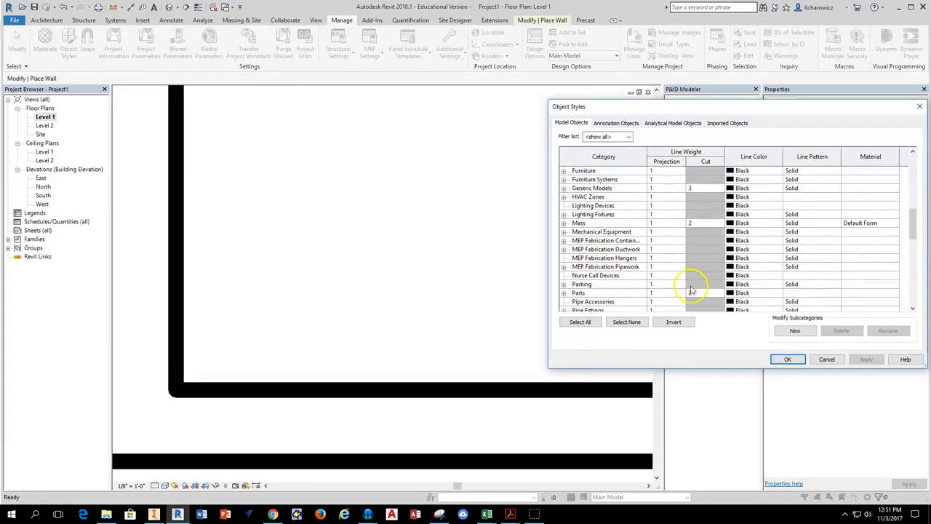
drag(913, 222, 909, 292)
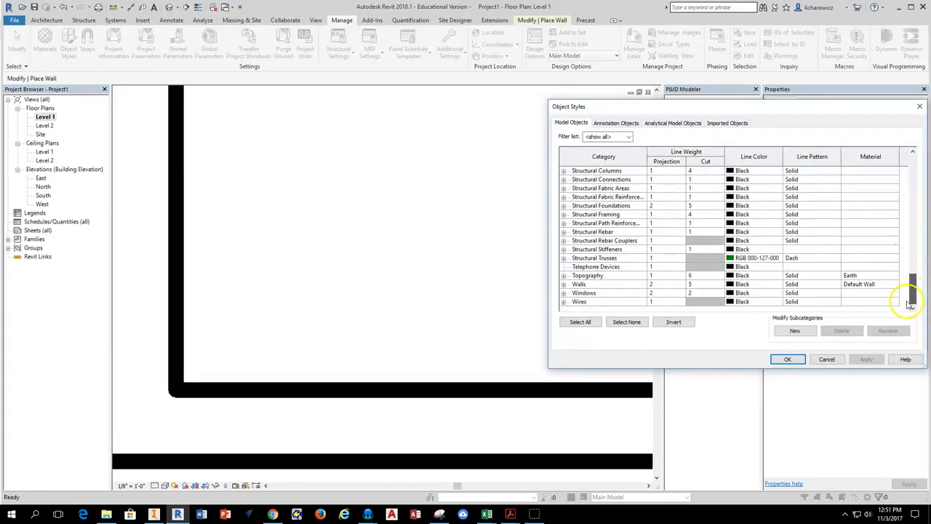
click(691, 284)
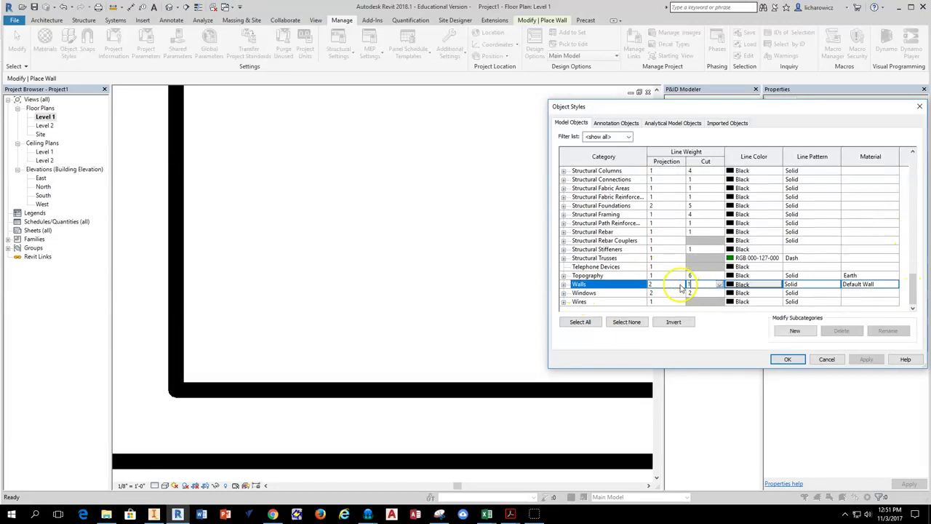
text(1)
click(758, 312)
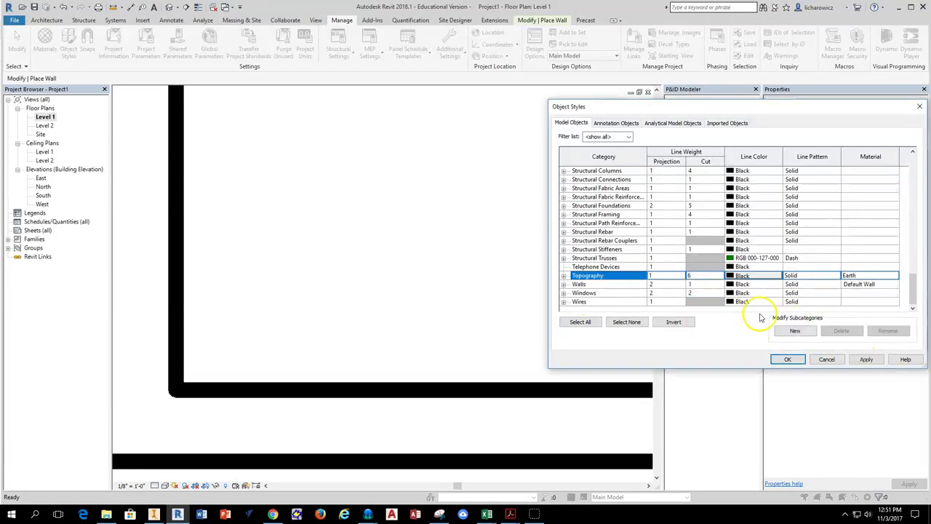
click(864, 359)
click(788, 358)
Compare the walls' inside corner with the lower-left corner of the cabinet plan in the kitchen drawings PDF in Acrobat.
scroll(222, 371, down, 3)
scroll(211, 376, up, 4)
scroll(207, 376, down, 2)
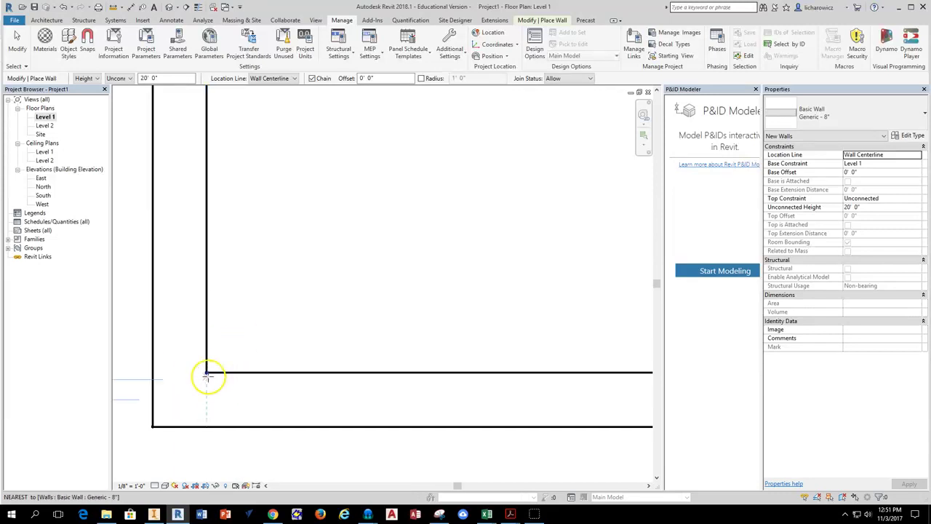
scroll(224, 334, up, 2)
scroll(222, 345, down, 4)
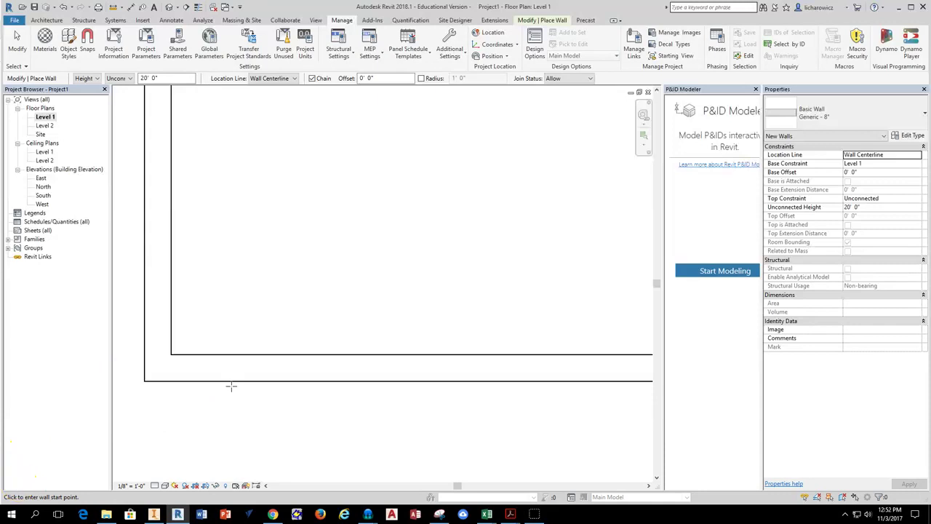
mouse_move(510, 514)
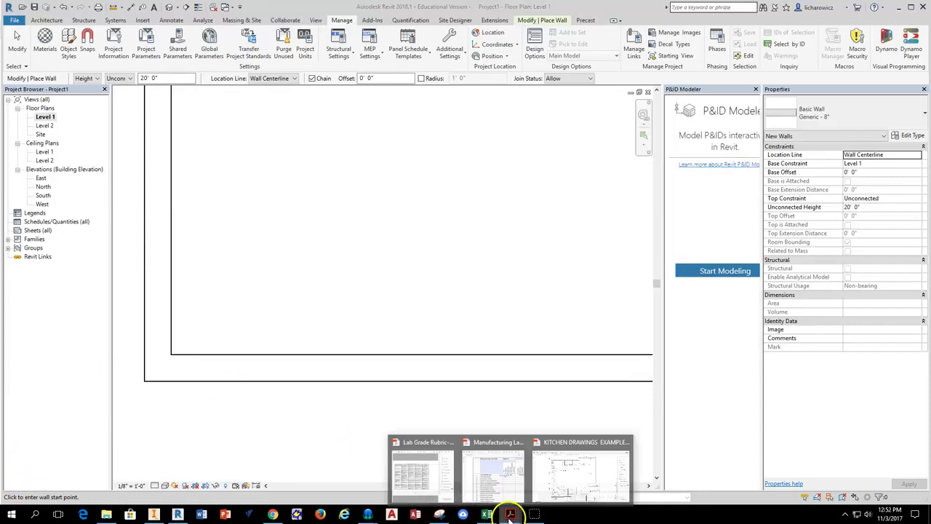
click(572, 486)
scroll(291, 331, down, 3)
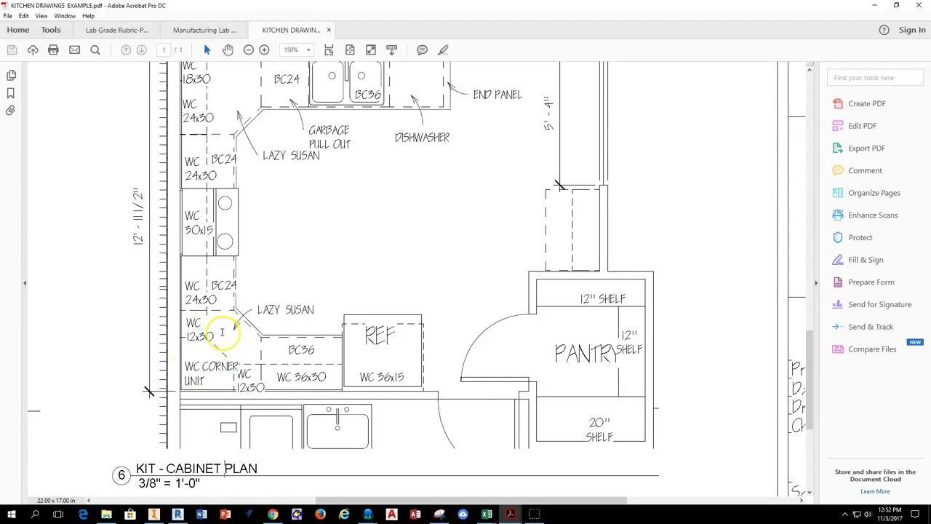
Zoom the cabinet plan to 300% and examine the lazy susan corner unit and its neighbouring base cabinets.
scroll(221, 332, down, 3)
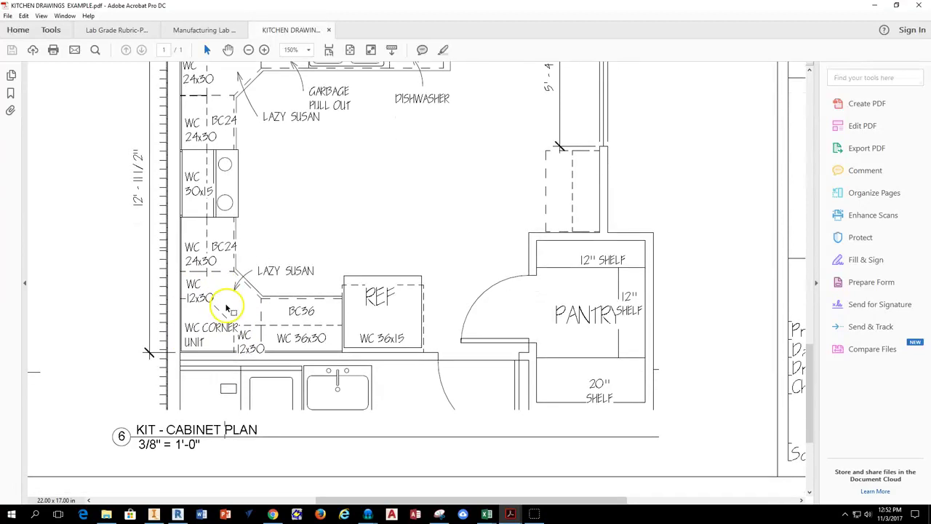
click(266, 49)
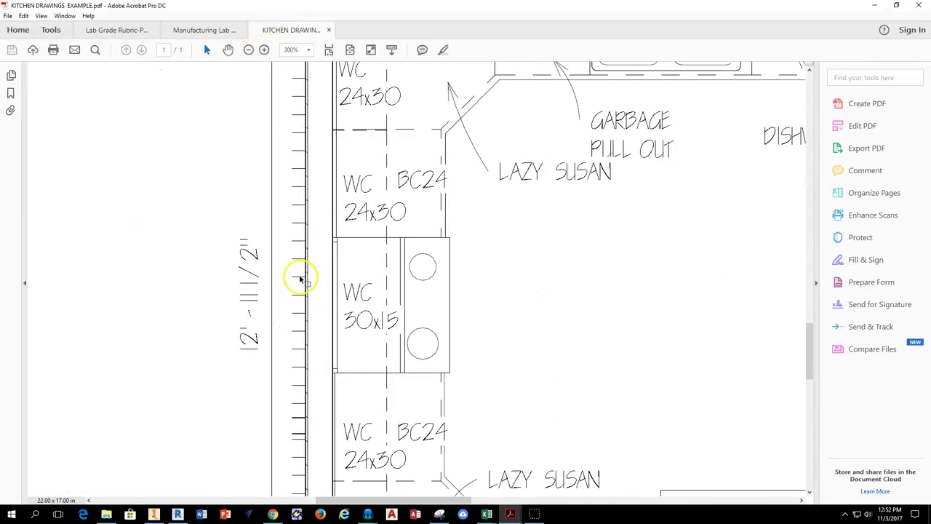
scroll(322, 313, down, 5)
scroll(449, 307, down, 2)
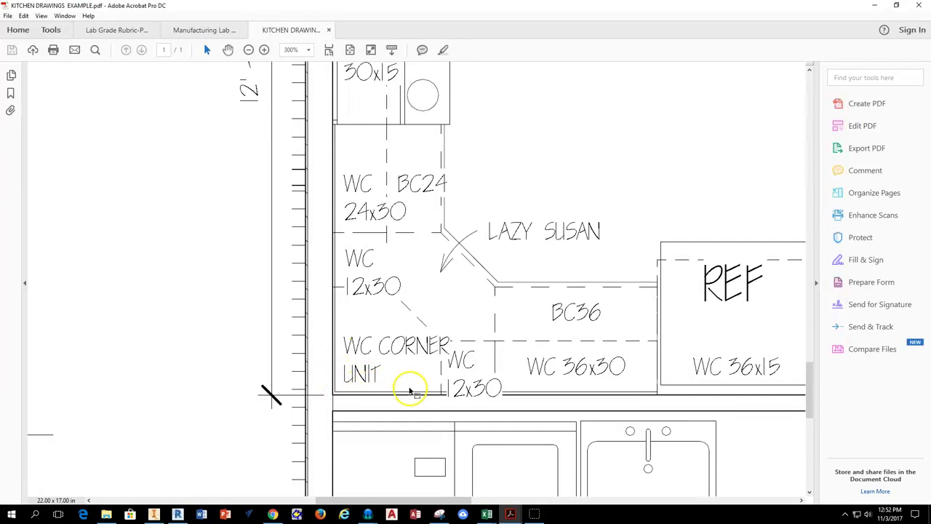
scroll(338, 389, down, 2)
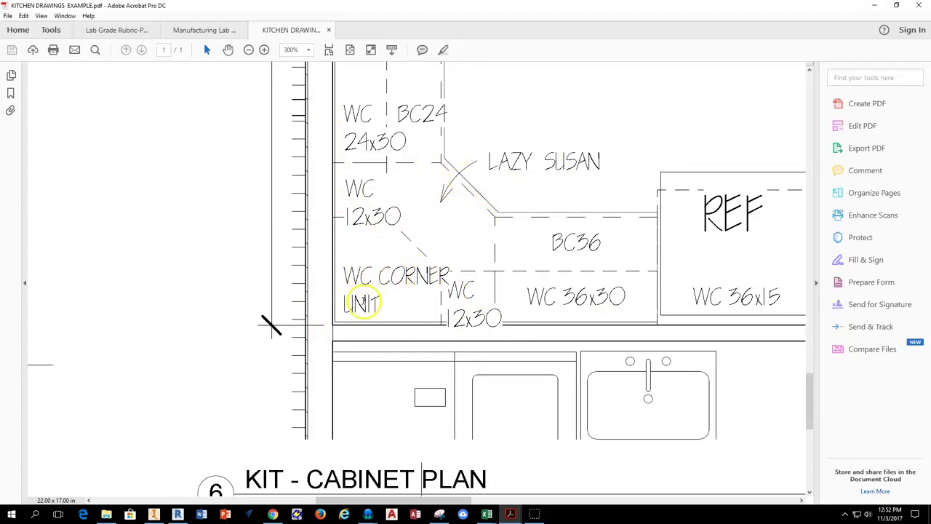
scroll(416, 282, up, 1)
scroll(418, 283, up, 1)
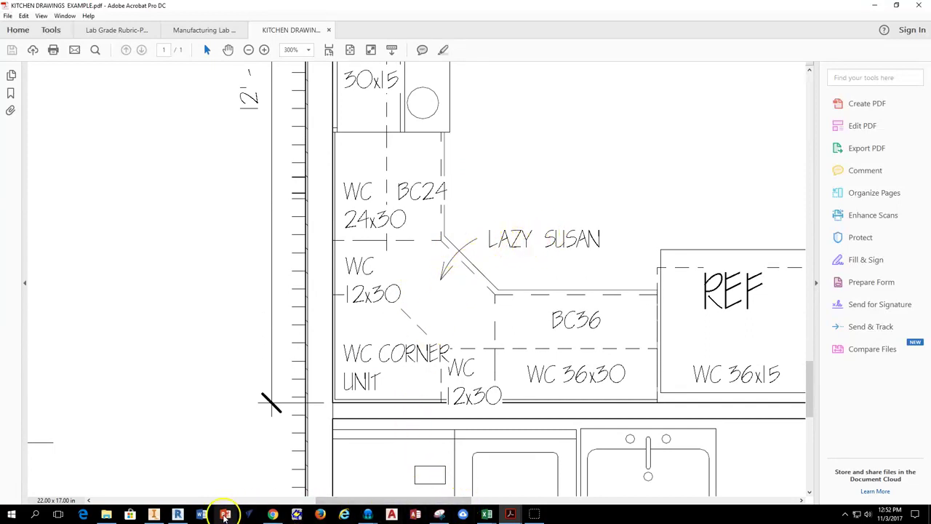
Return to Revit, start placing a component and look through the component types already in the project.
click(177, 514)
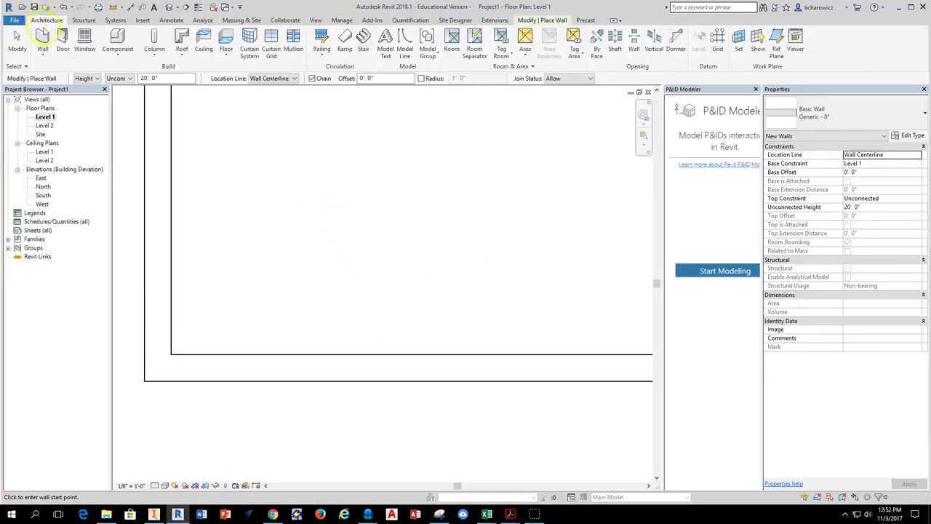
click(118, 55)
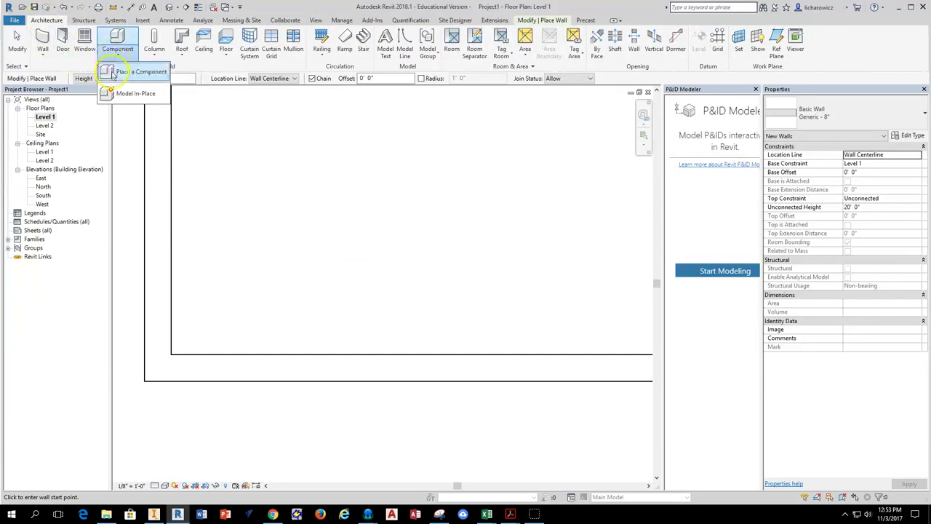
click(120, 73)
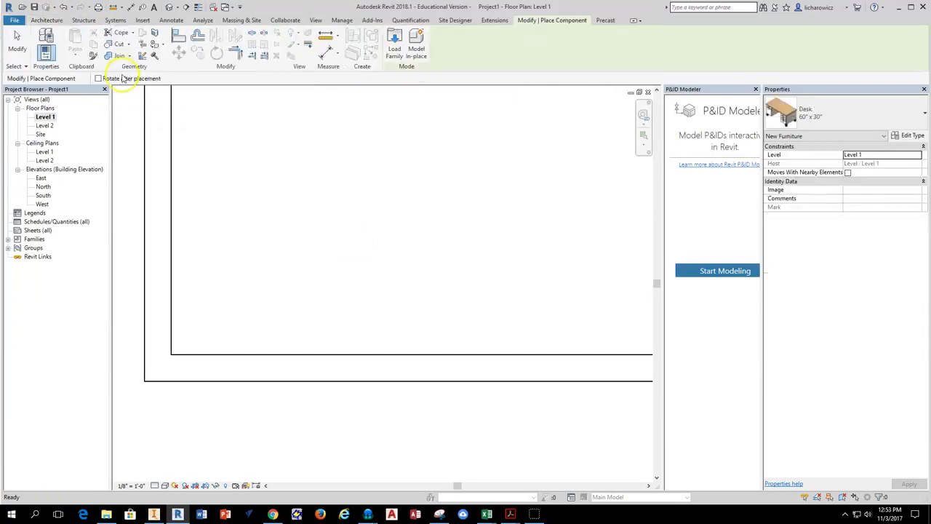
click(875, 111)
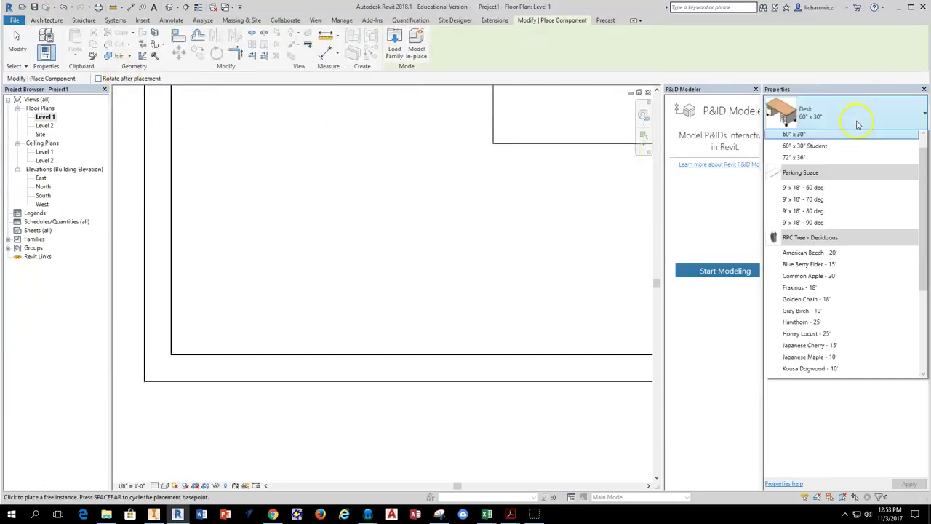
mouse_move(922, 208)
mouse_down()
mouse_move(925, 270)
mouse_move(927, 182)
mouse_move(927, 264)
mouse_move(927, 220)
mouse_up()
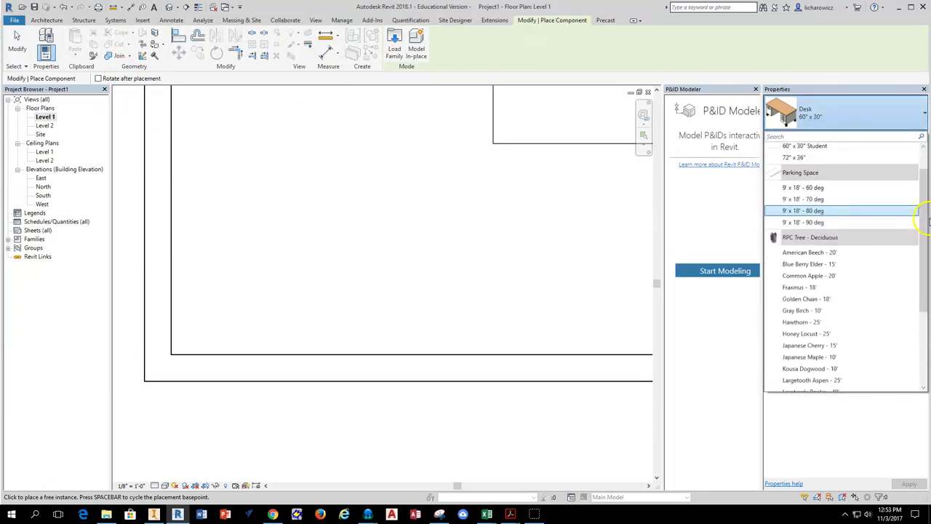
Load the Base Cabinet-Corner Unit-Angled family from the Base Cabinets folder of the US Imperial Casework library.
click(399, 55)
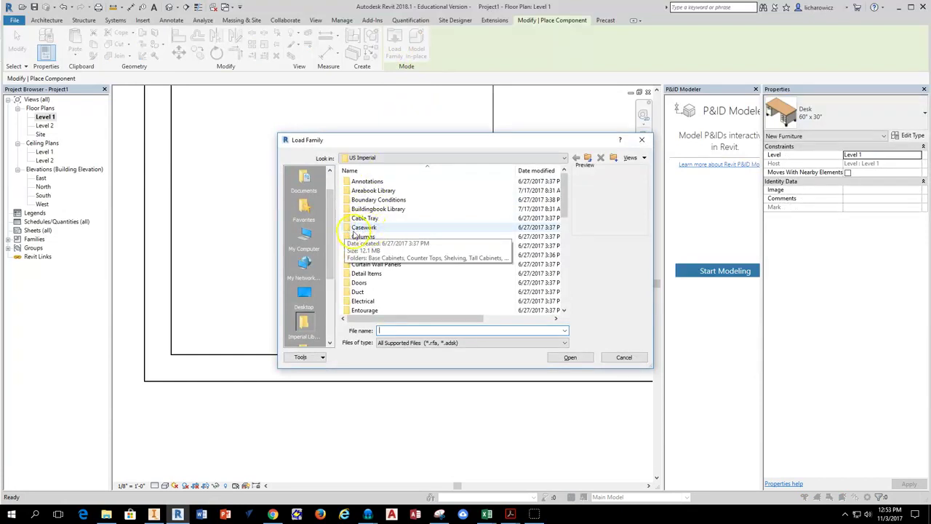
double_click(354, 228)
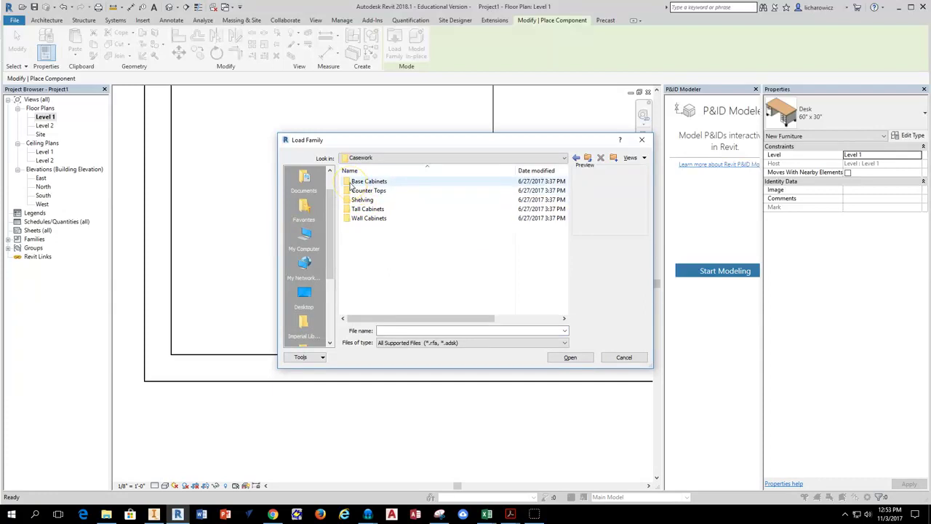
double_click(357, 181)
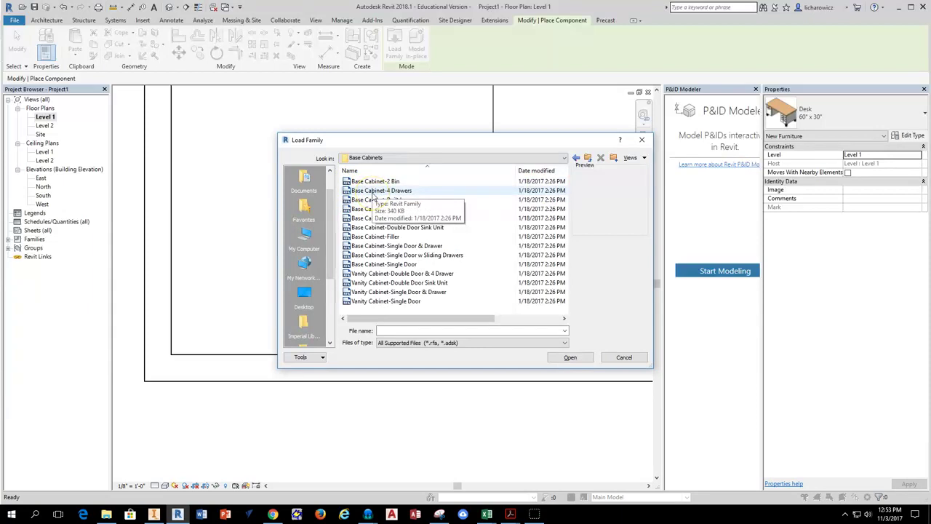
click(398, 190)
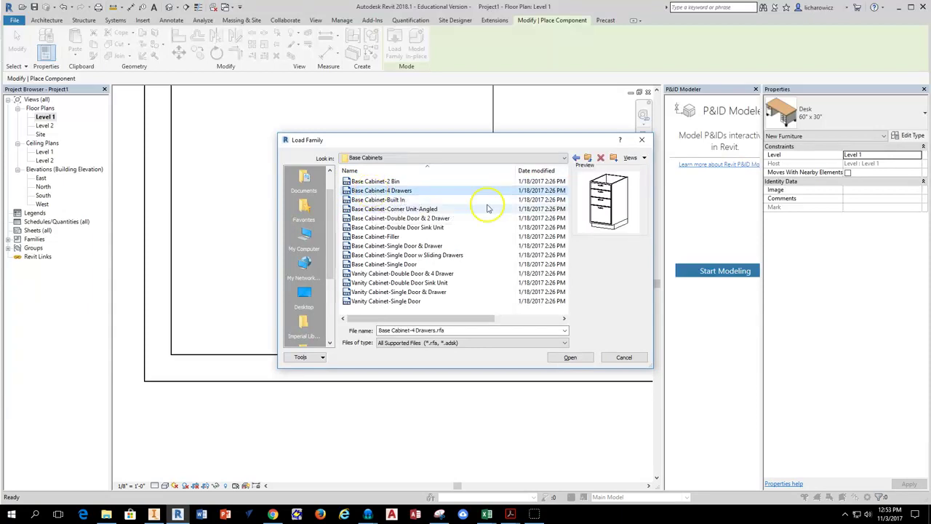
click(399, 210)
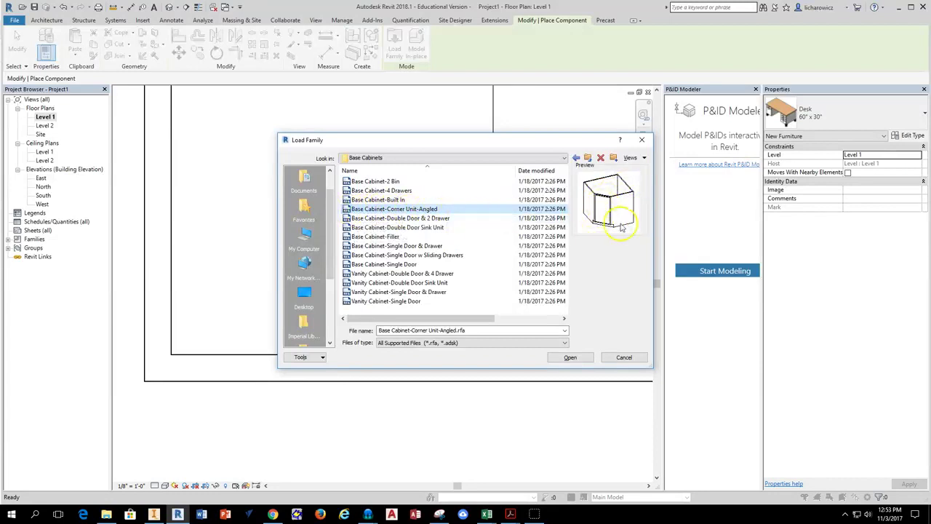
click(571, 357)
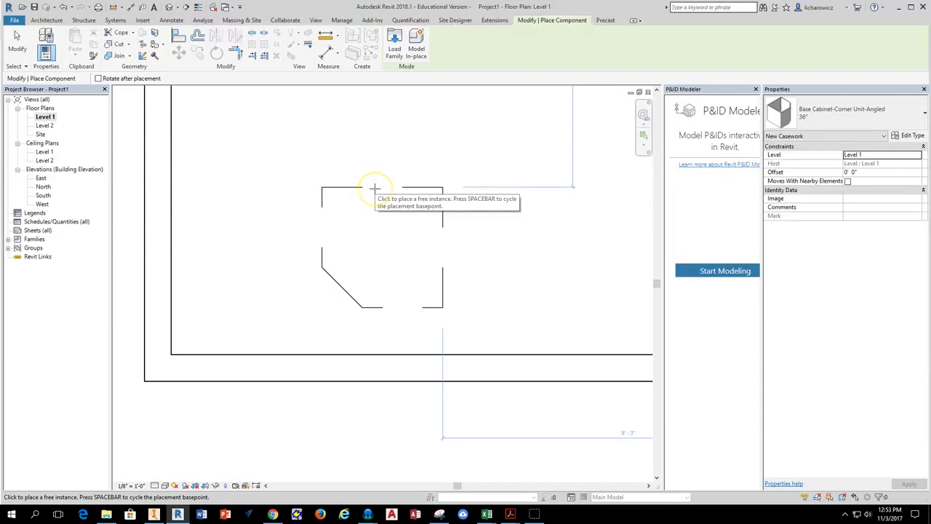
Rotate the 36" angled corner base cabinet to face into the room and place it in the walls' lower-left inside corner.
click(351, 190)
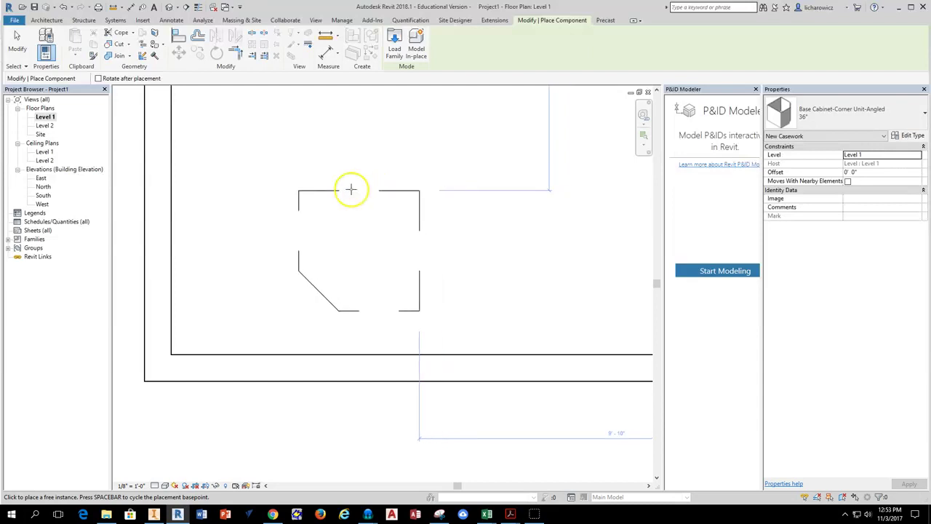
key(space)
key(space)
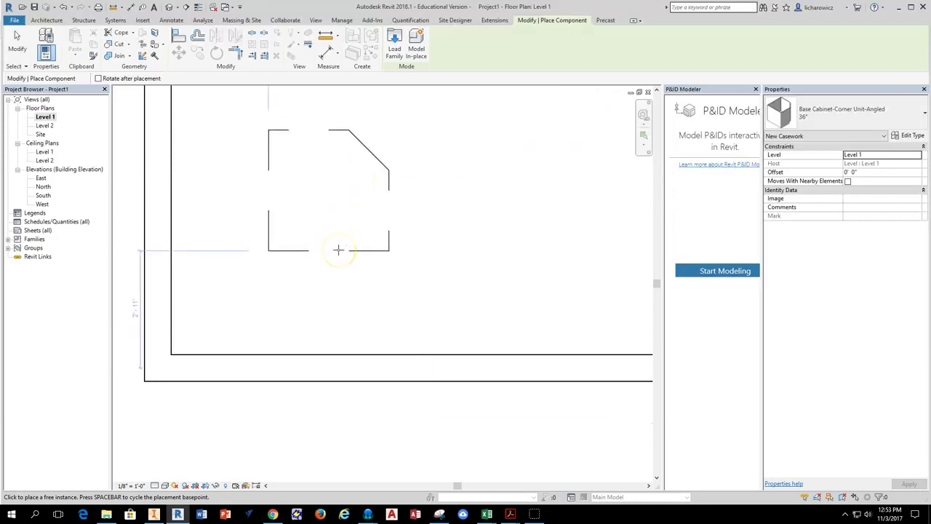
click(241, 352)
Place a second 36" angled corner base cabinet against the vertical wall near its upper end, with its angled front facing down and right.
scroll(420, 291, down, 1)
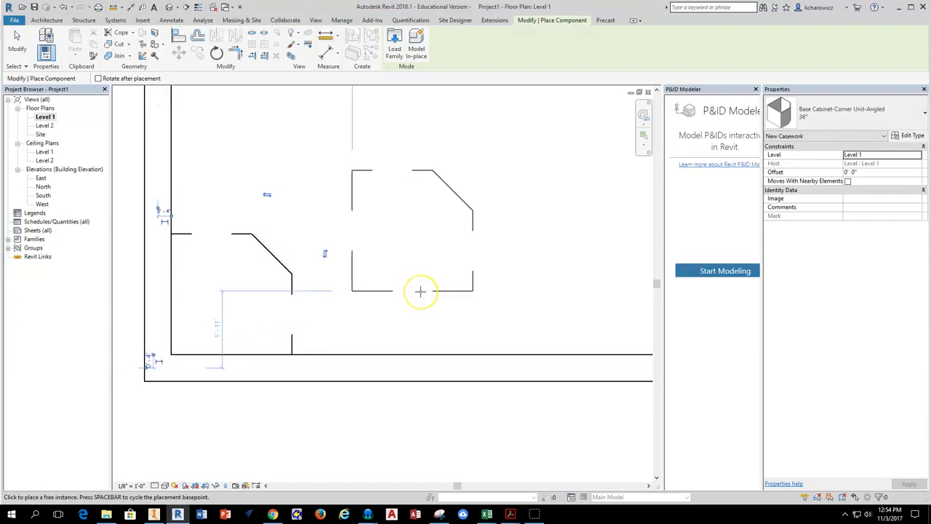
scroll(420, 291, down, 2)
scroll(420, 290, down, 2)
ctrl+scroll(370, 185, up, 3)
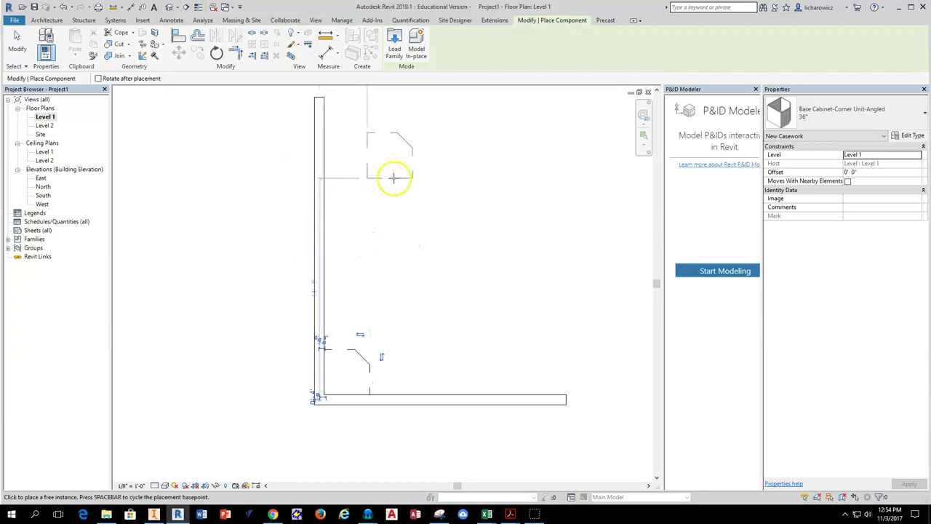
key(space)
key(space)
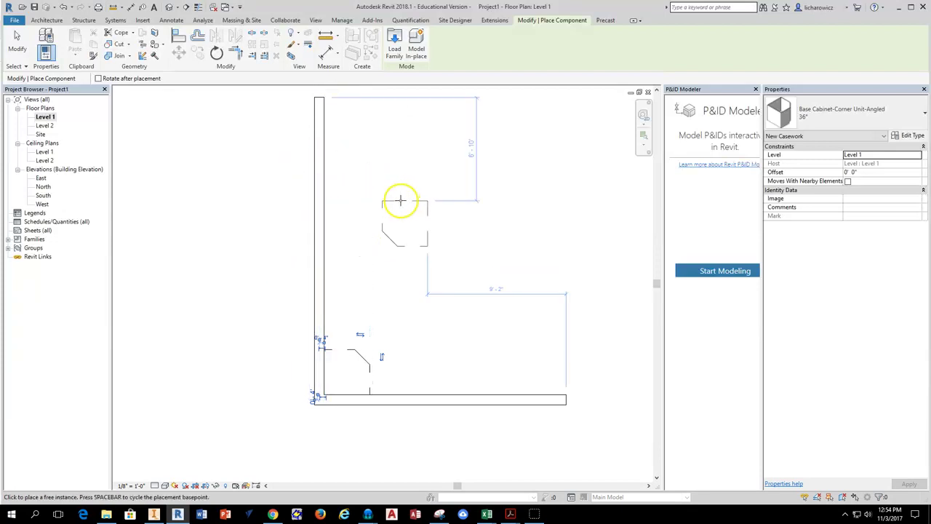
click(325, 164)
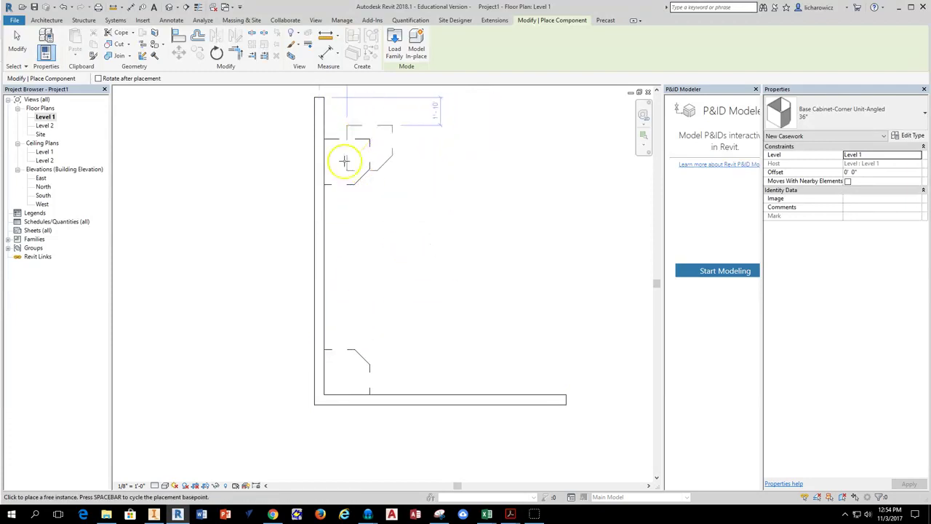
key(Escape)
key(Escape)
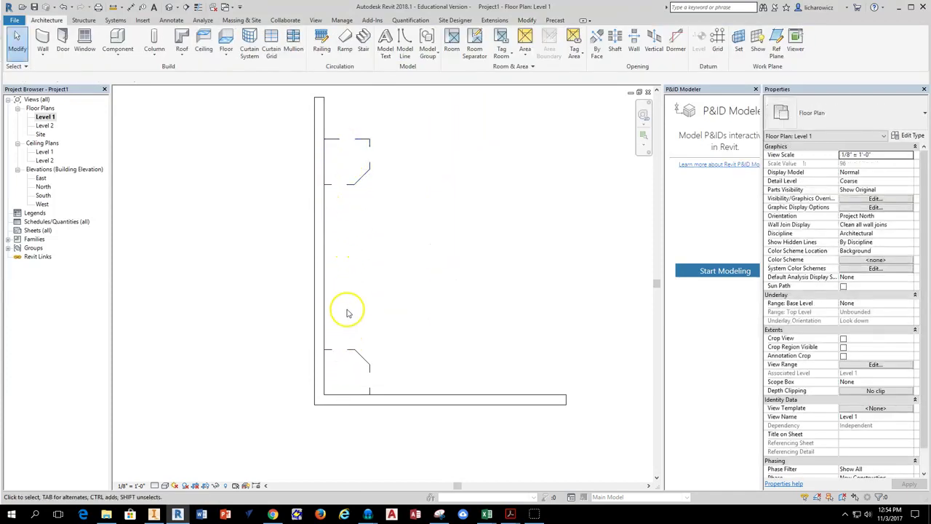
Switch to the kitchen drawings PDF in Acrobat and examine the cabinets between the two corner units and the plan's elevation markers.
scroll(347, 310, up, 1)
middle_drag(334, 337, 306, 374)
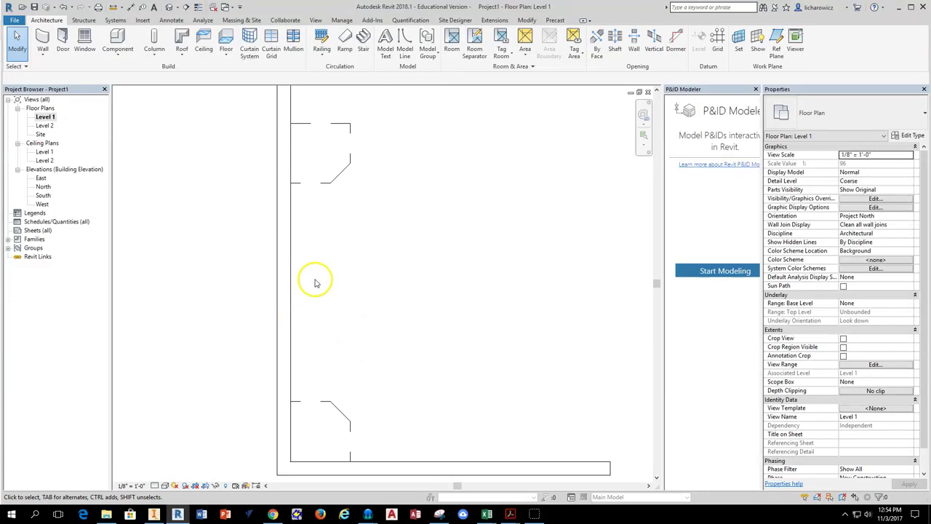
middle_drag(342, 284, 353, 243)
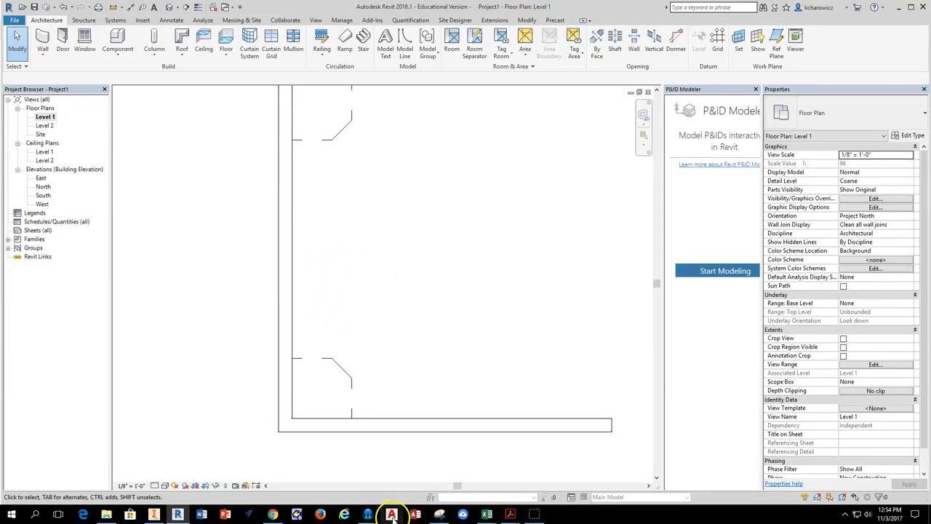
mouse_move(512, 515)
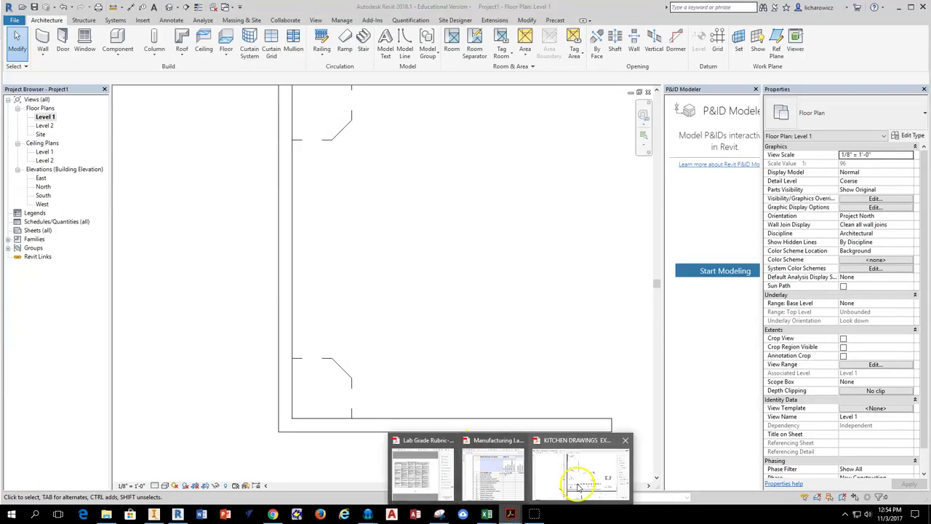
click(574, 469)
scroll(407, 193, up, 3)
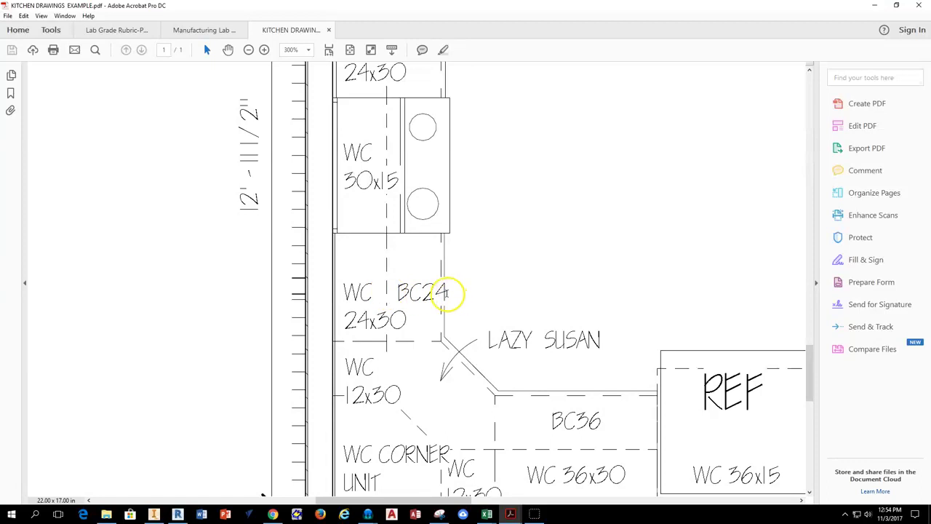
scroll(450, 294, down, 2)
scroll(447, 293, up, 3)
scroll(447, 294, left, 10)
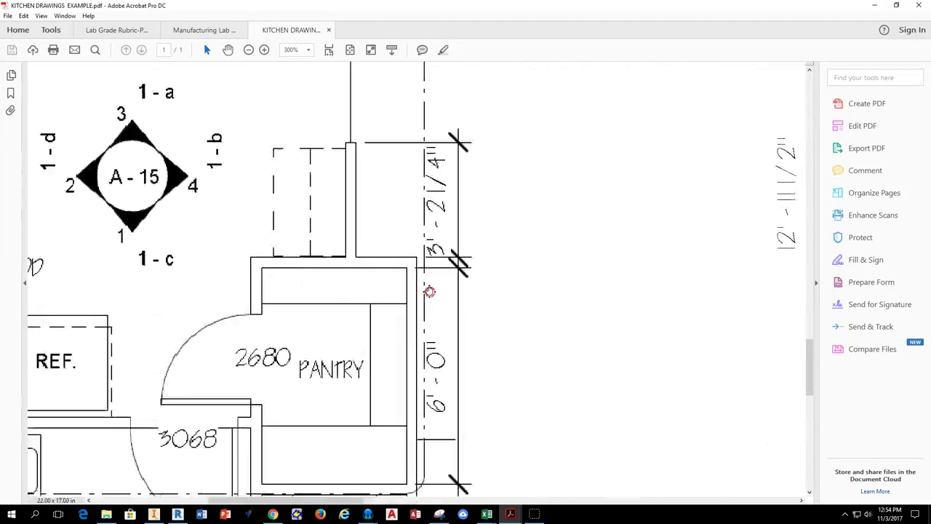
scroll(439, 284, up, 1)
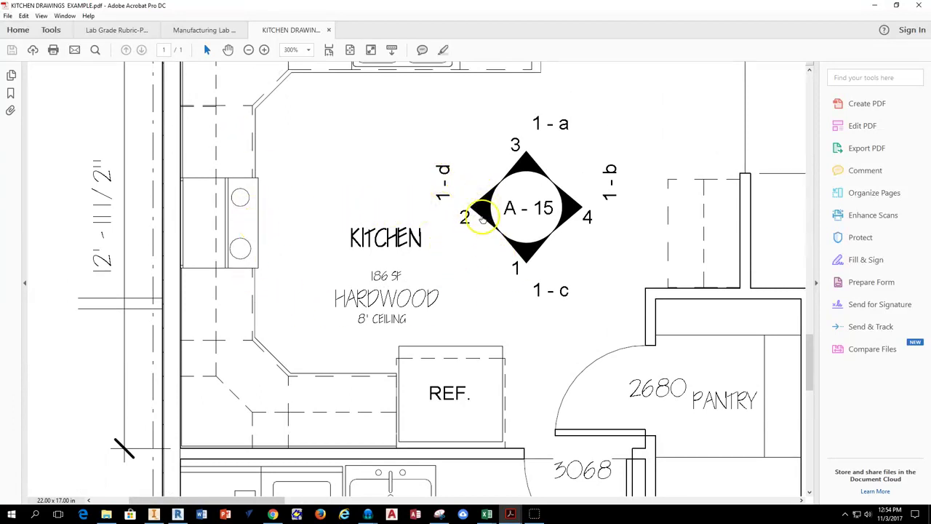
scroll(444, 349, up, 2)
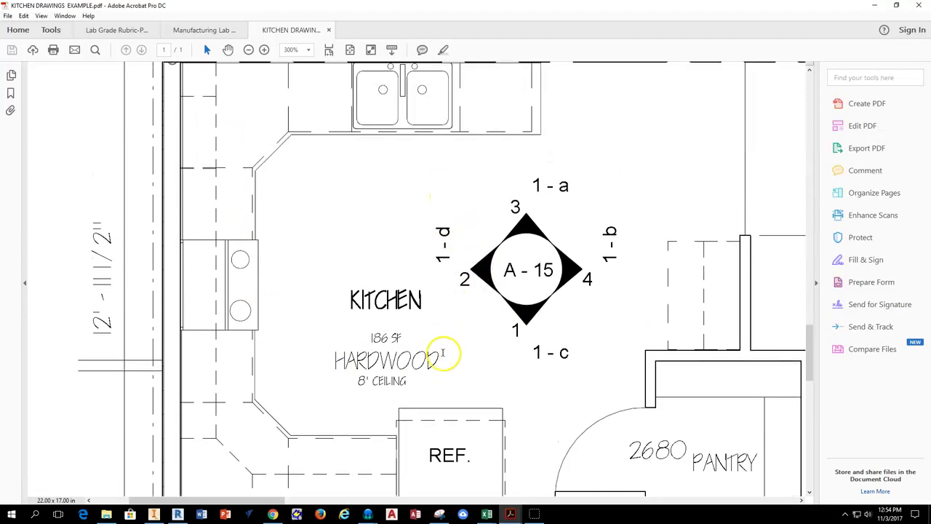
Examine elevation 1-d in the kitchen drawings for the types and widths of the base cabinets beside the range.
click(444, 347)
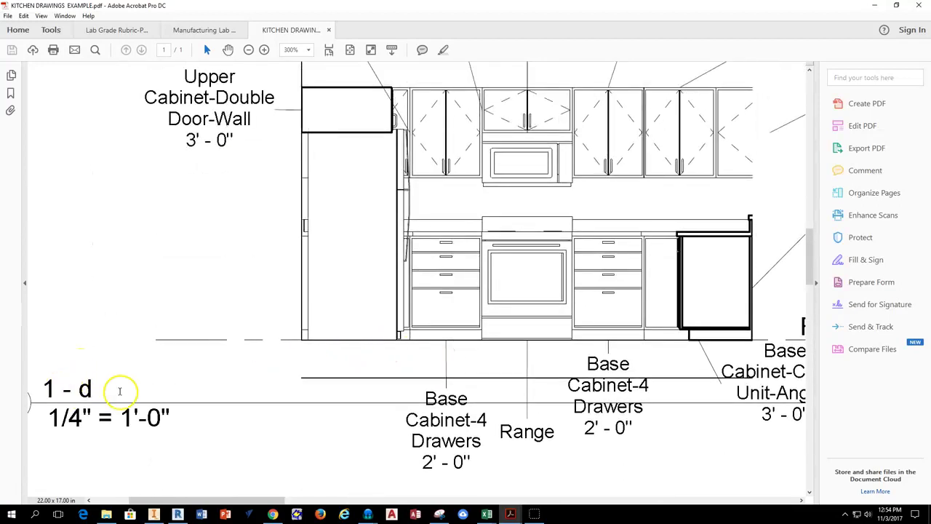
middle_drag(128, 389, 125, 413)
middle_drag(215, 380, 226, 380)
scroll(257, 421, down, 1)
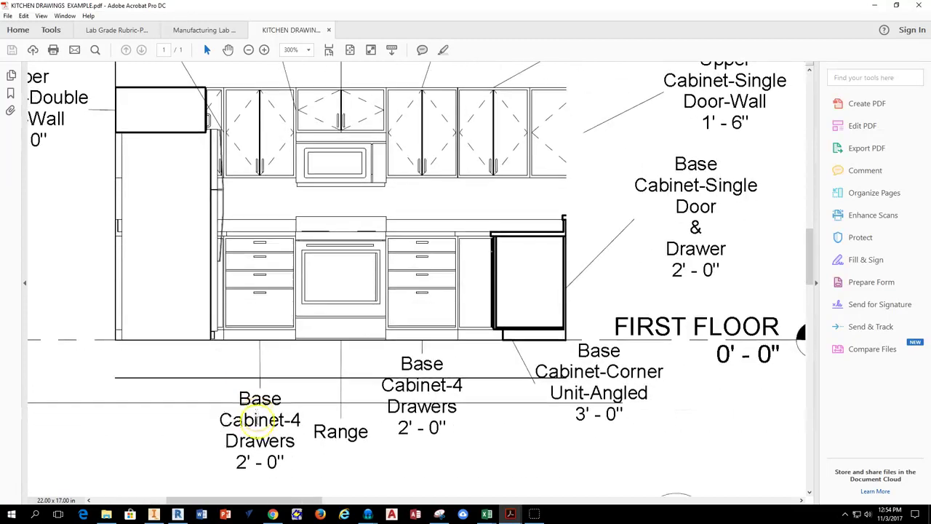
scroll(257, 420, down, 1)
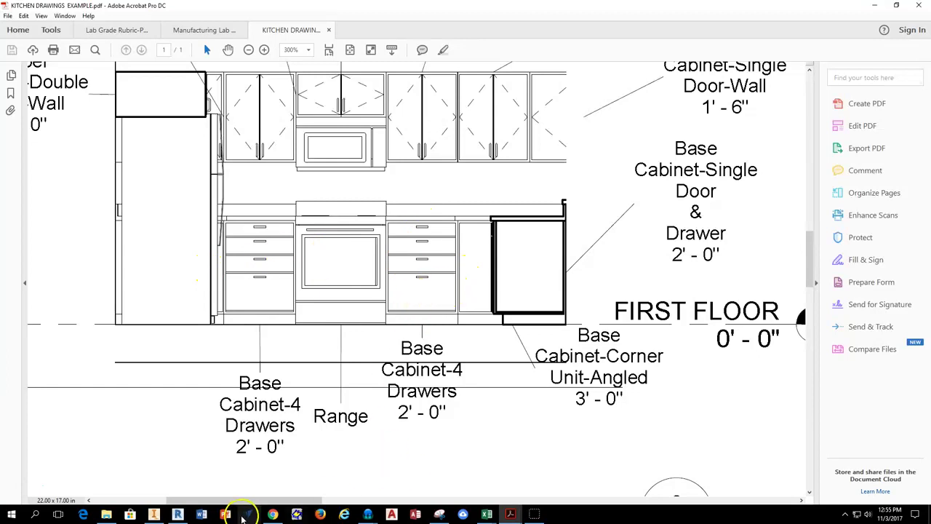
Switch back to Revit and load the Base Cabinet-4 Drawers family from the Casework library's Base Cabinets folder.
click(177, 513)
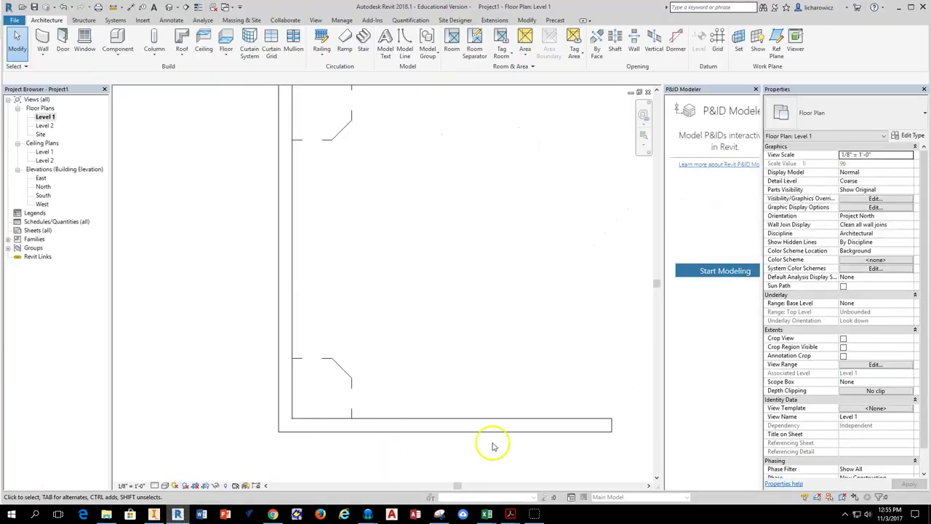
click(117, 40)
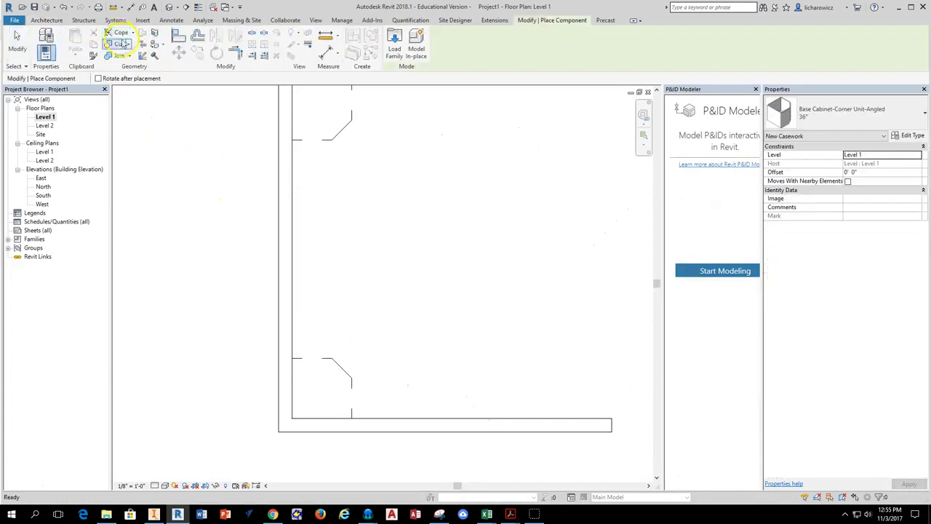
click(394, 49)
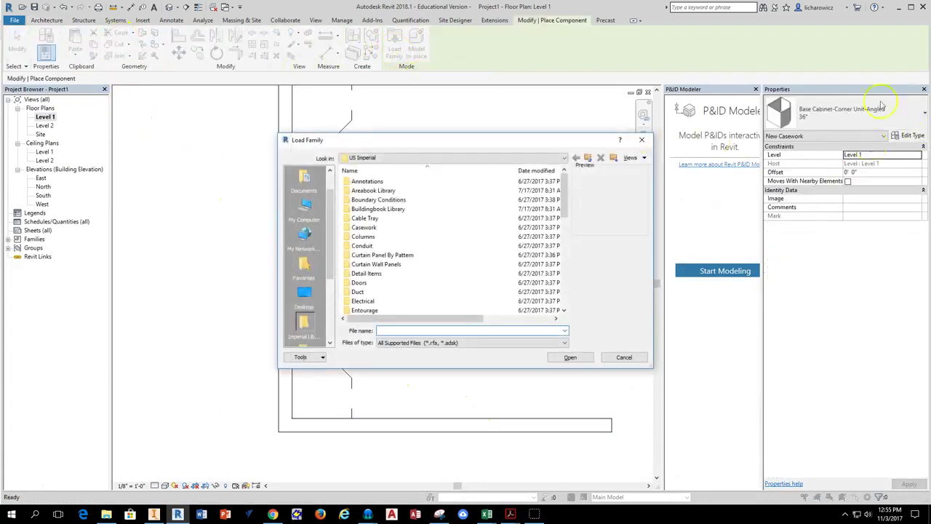
double_click(363, 227)
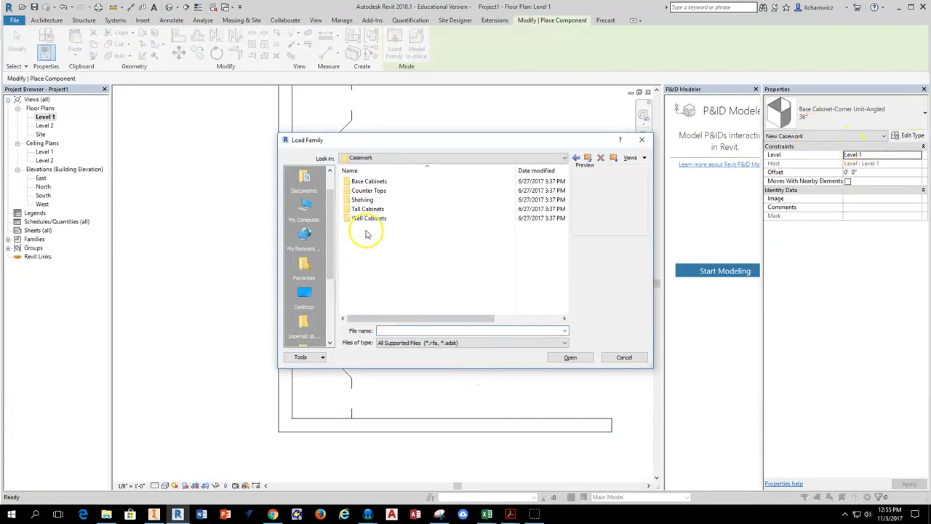
double_click(369, 181)
click(371, 191)
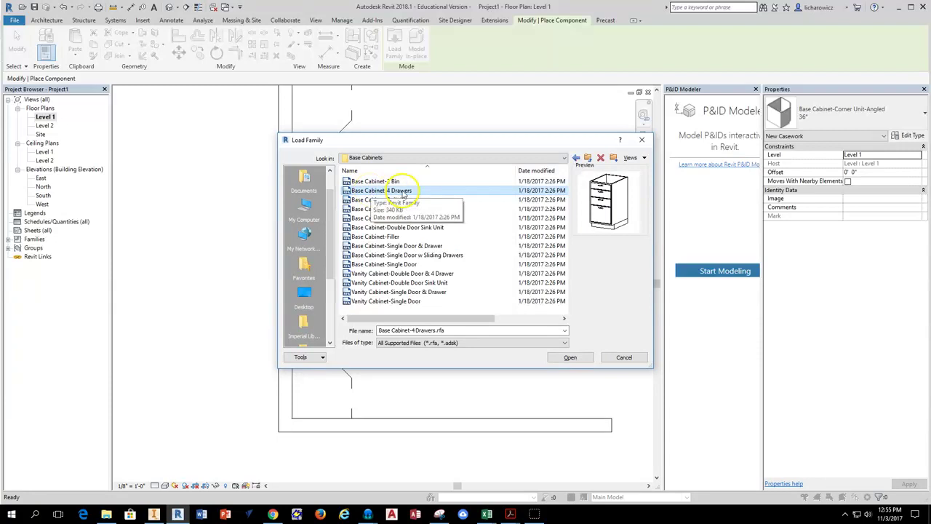
click(570, 358)
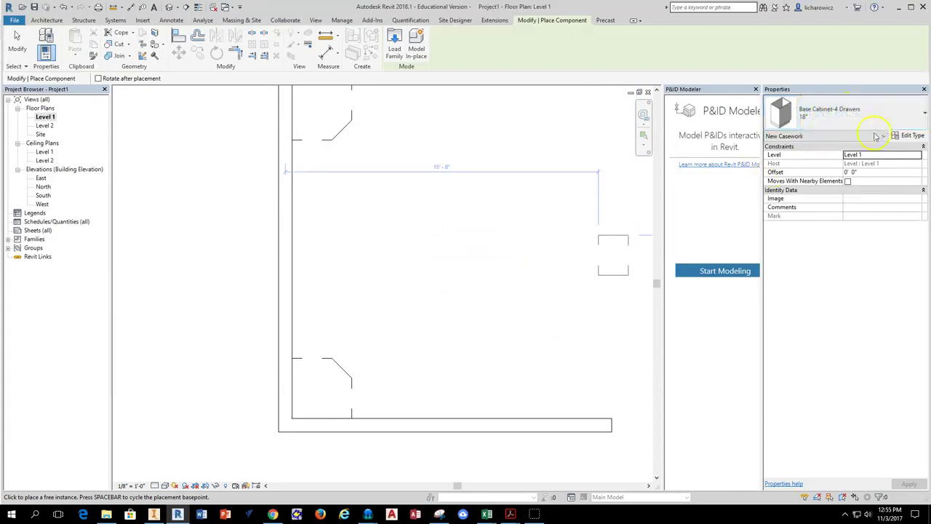
Place a 24" four-drawer base cabinet against the vertical wall, fronts facing the room, directly above the lower corner cabinet.
click(925, 117)
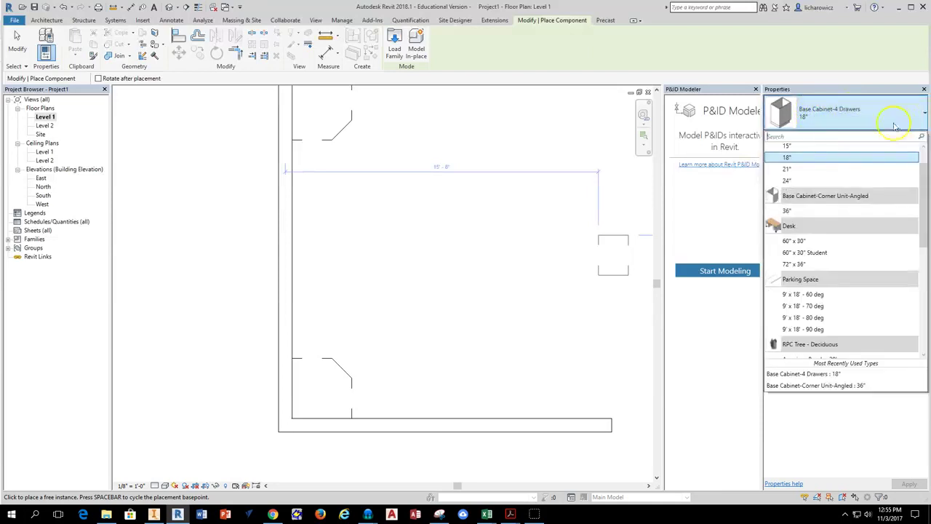
scroll(813, 182, up, 2)
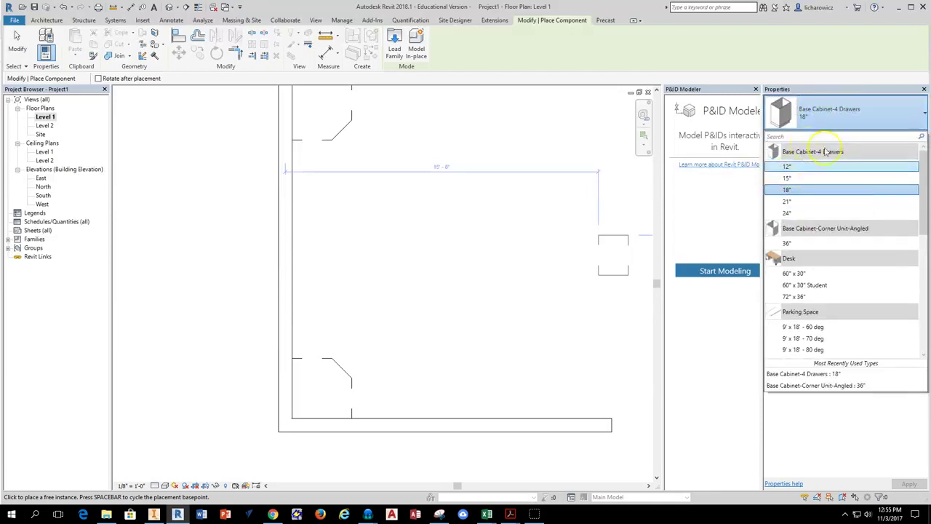
click(810, 213)
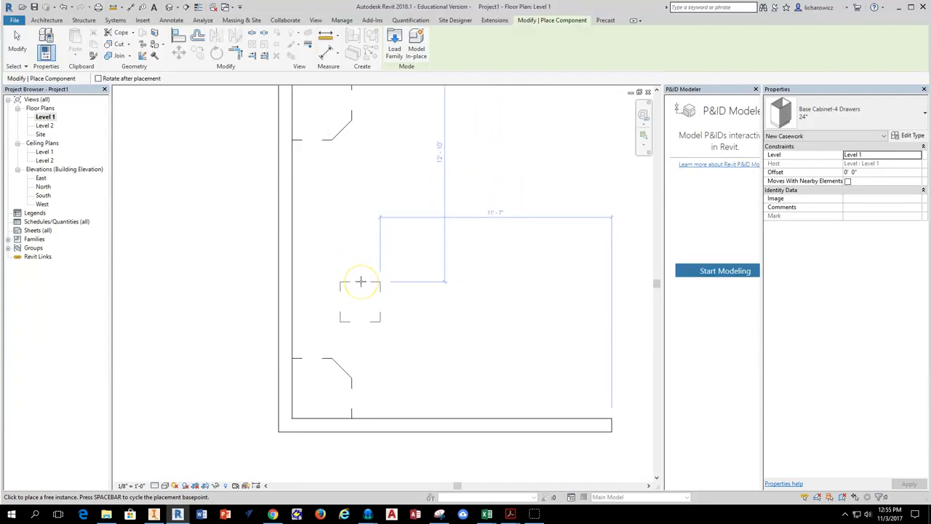
key(space)
key(space)
key(space)
key(space)
key(space)
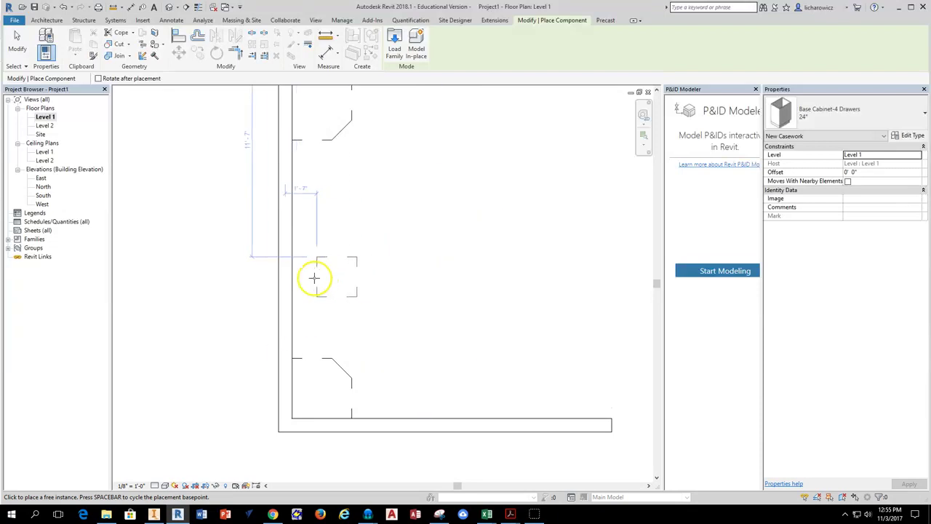
scroll(293, 292, up, 4)
click(301, 239)
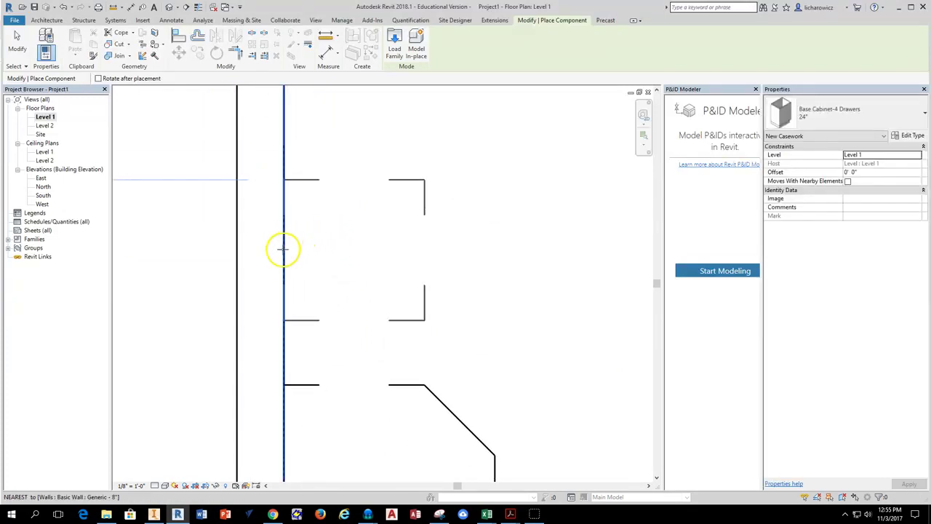
click(285, 314)
Place a second 24" four-drawer base cabinet against the vertical wall, a little below the upper corner cabinet, and end placement.
scroll(403, 311, down, 4)
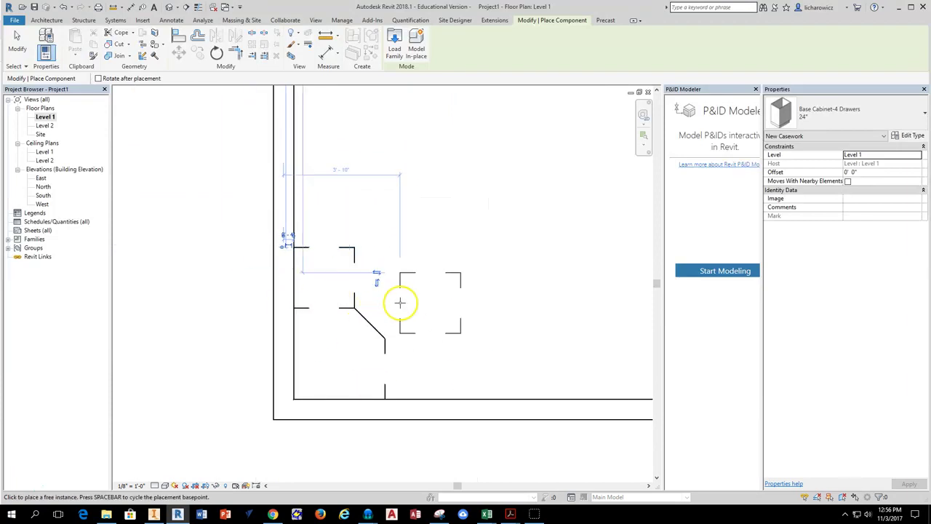
middle_drag(397, 208, 414, 284)
middle_drag(386, 243, 401, 276)
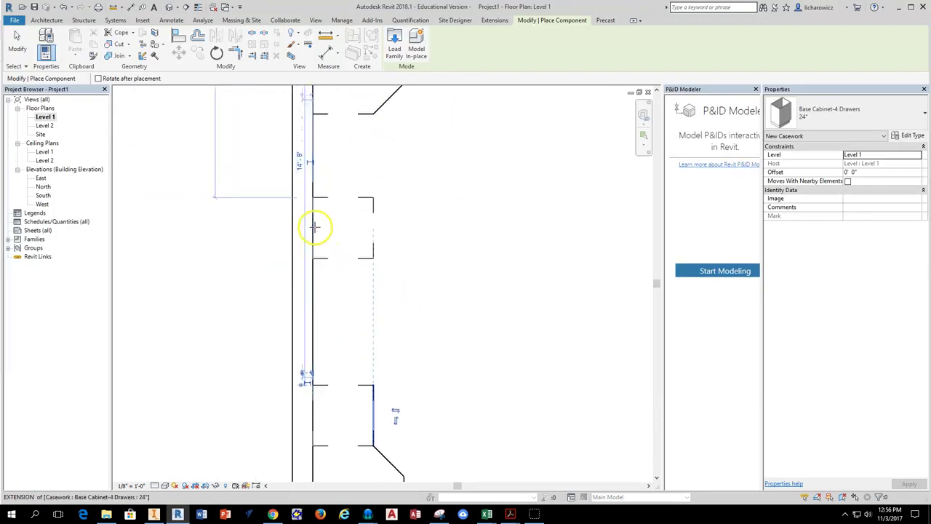
click(313, 202)
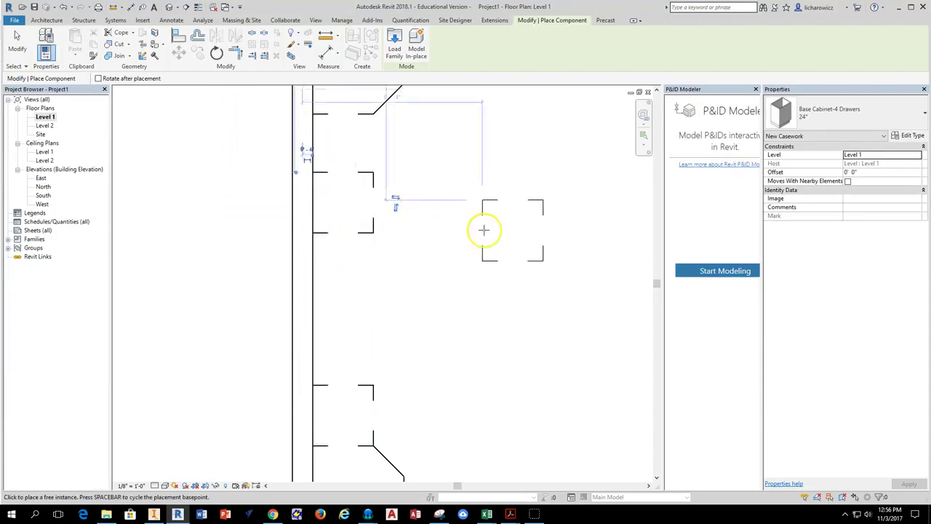
scroll(481, 230, up, 2)
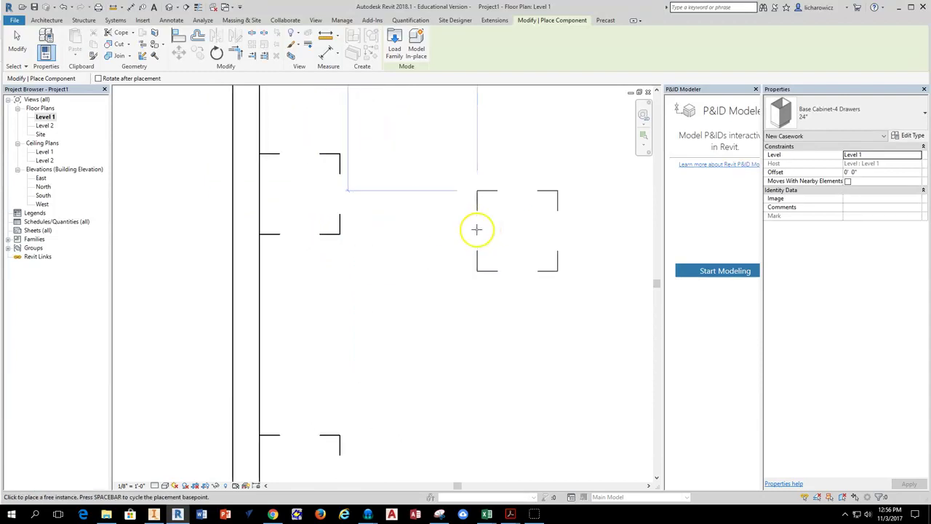
key(Escape)
scroll(474, 230, up, 2)
scroll(519, 259, down, 4)
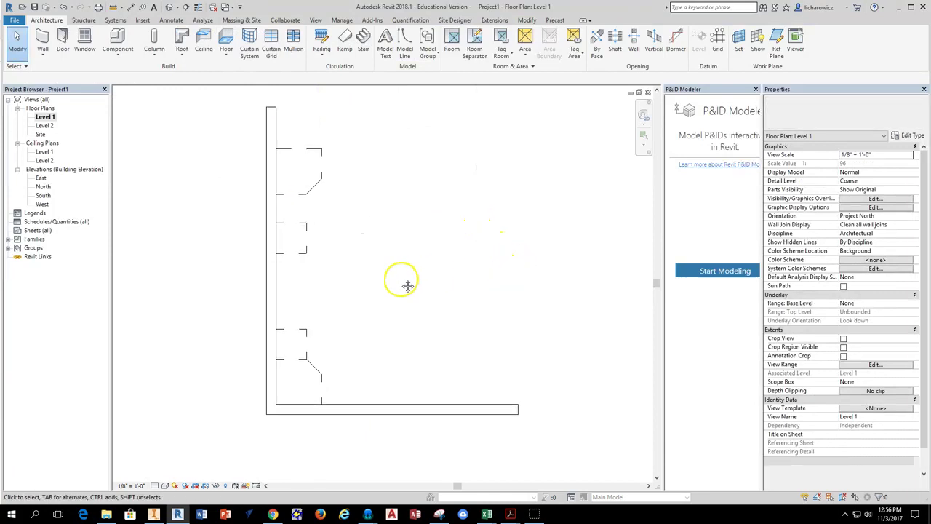
middle_drag(408, 284, 403, 305)
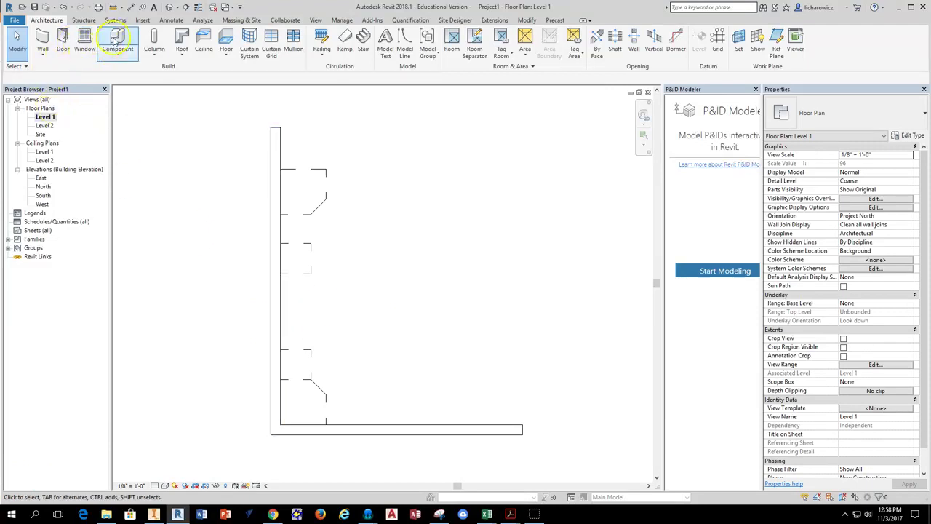
Load the Range family from the Domestic folder of the Specialty Equipment library.
click(116, 40)
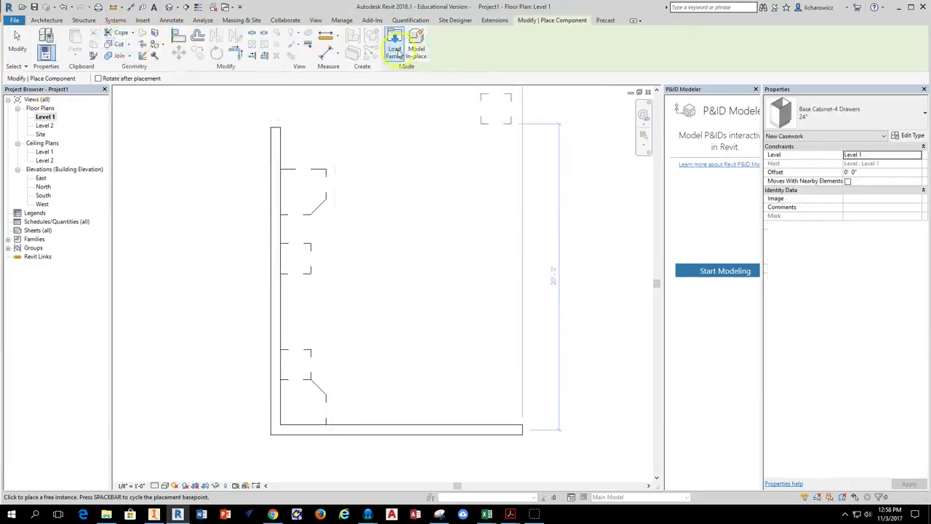
click(395, 51)
scroll(382, 206, down, 5)
scroll(389, 229, down, 2)
scroll(382, 230, down, 1)
click(380, 227)
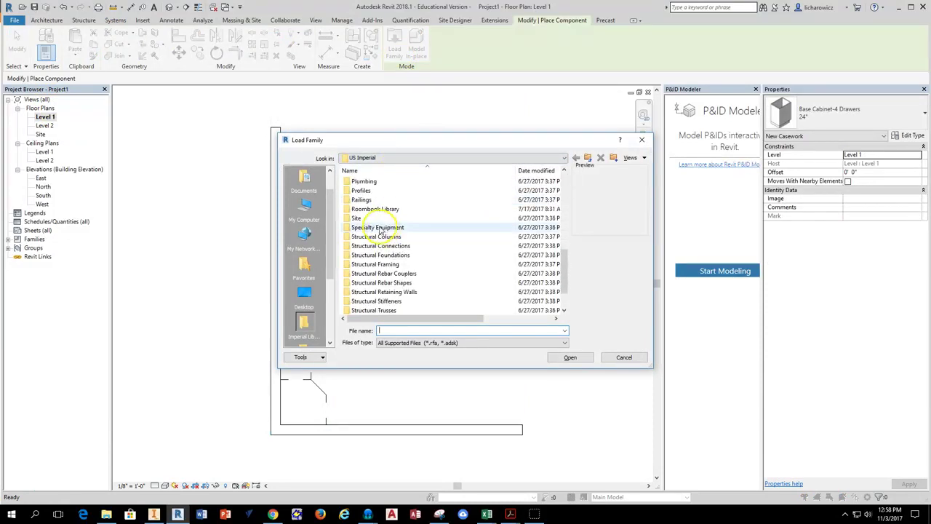
double_click(370, 228)
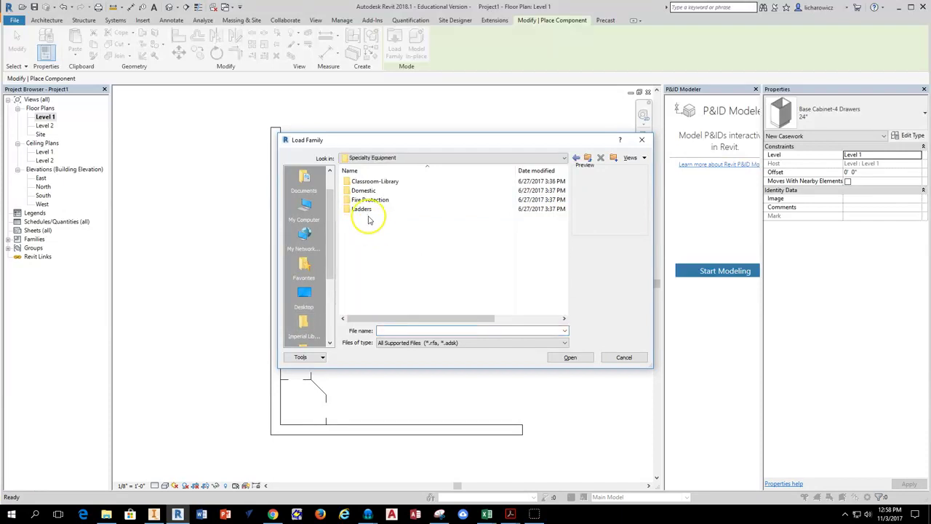
double_click(364, 190)
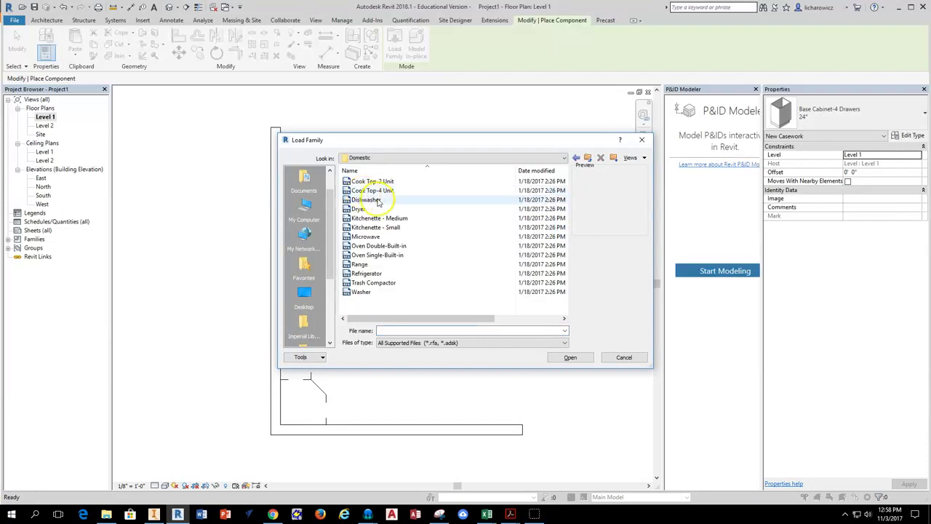
click(361, 265)
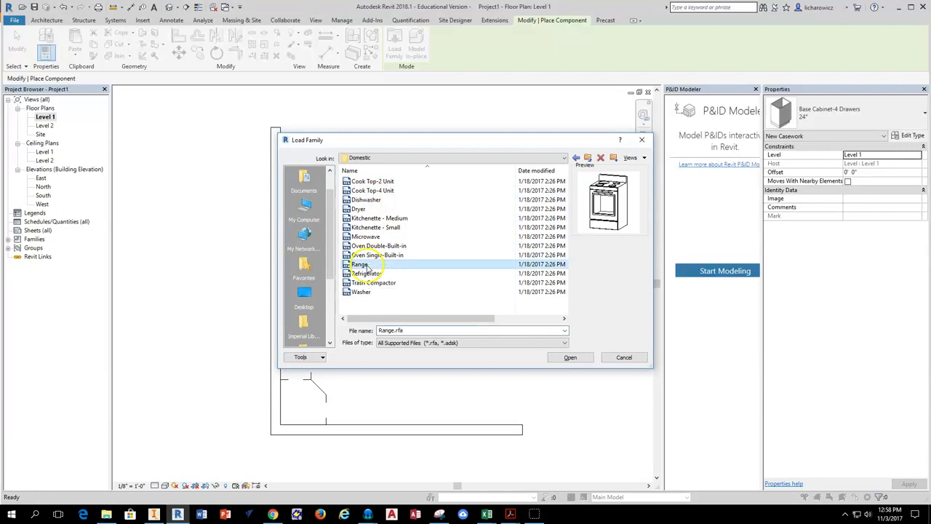
click(570, 358)
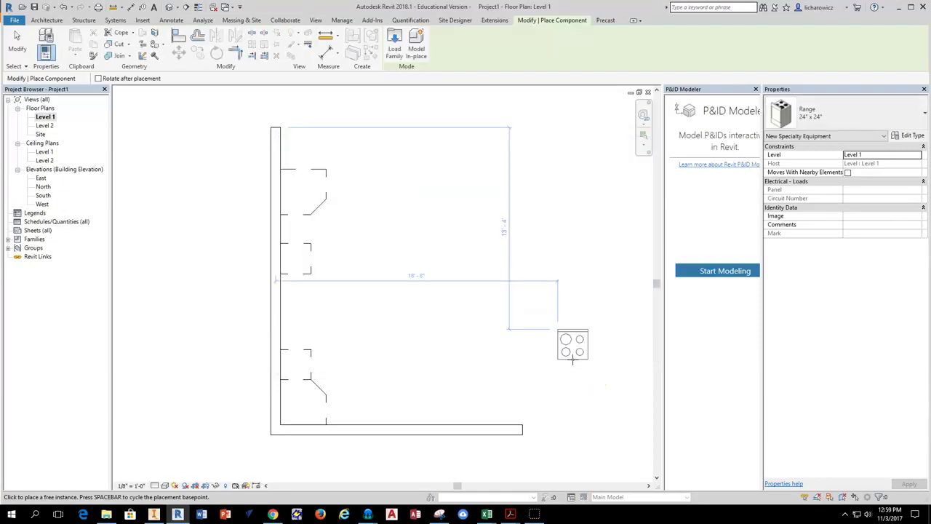
Place a 30" x 26" range with its back against the vertical wall, directly above the lower four-drawer cabinet, and end placement.
click(850, 118)
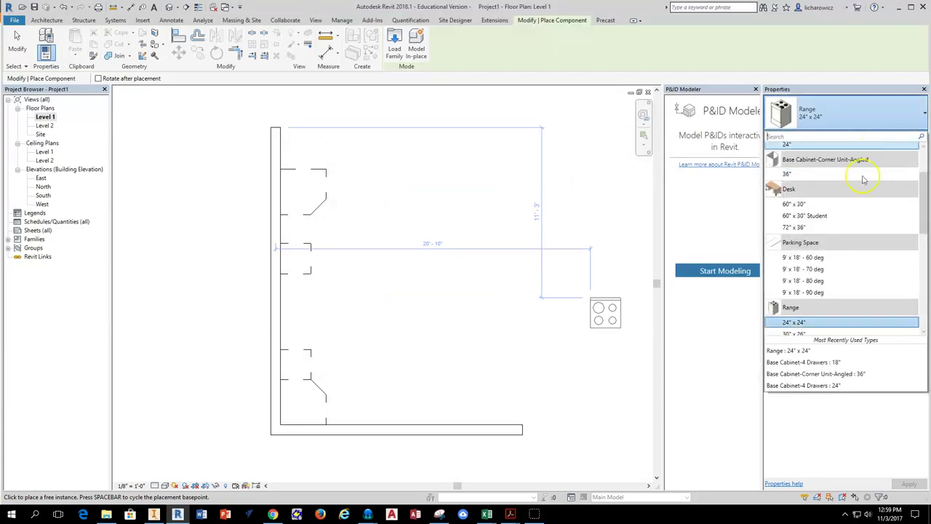
scroll(863, 177, down, 1)
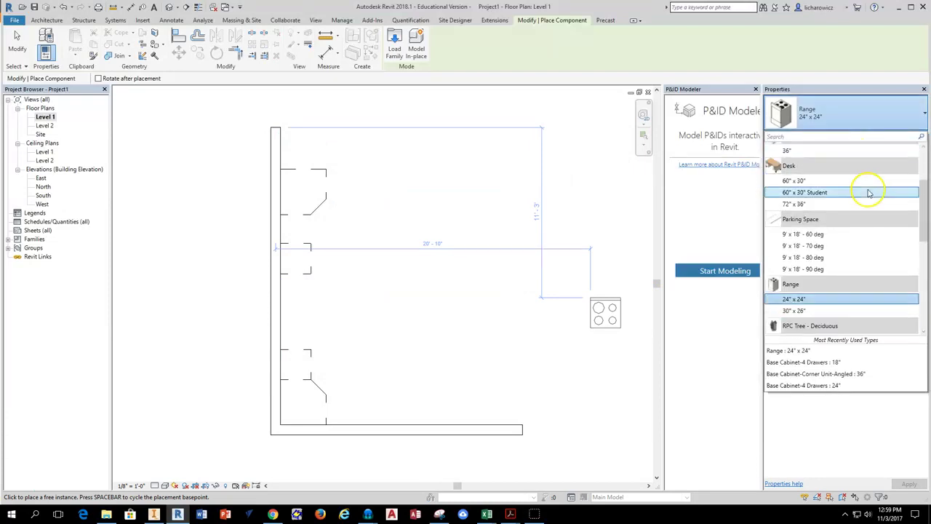
click(800, 310)
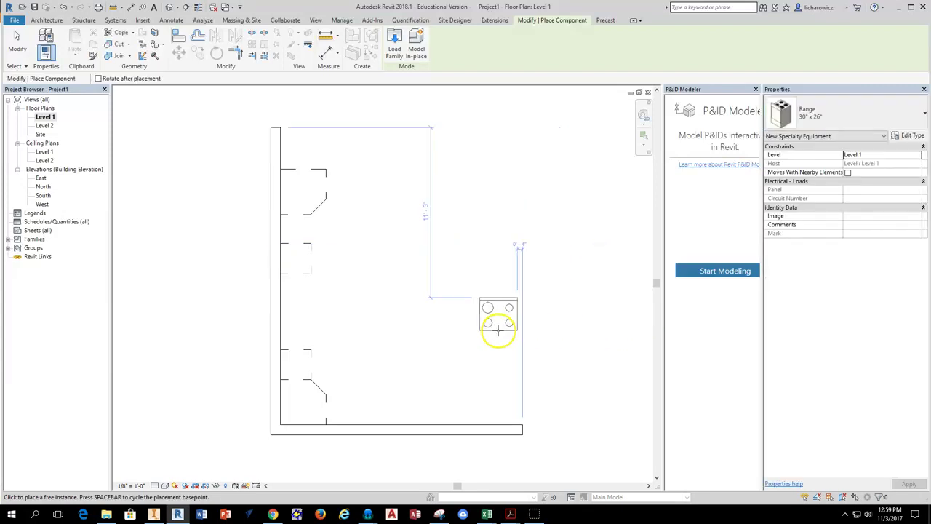
scroll(480, 325, up, 5)
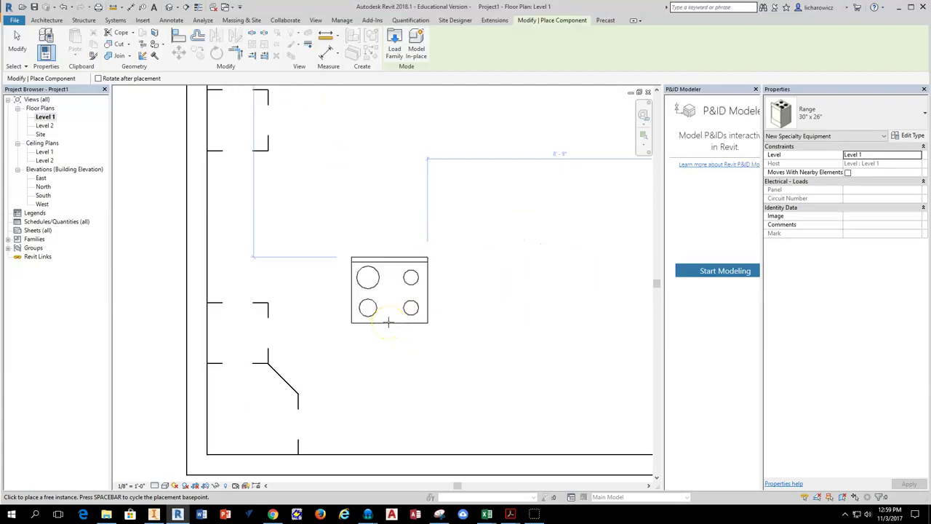
click(390, 325)
key(space)
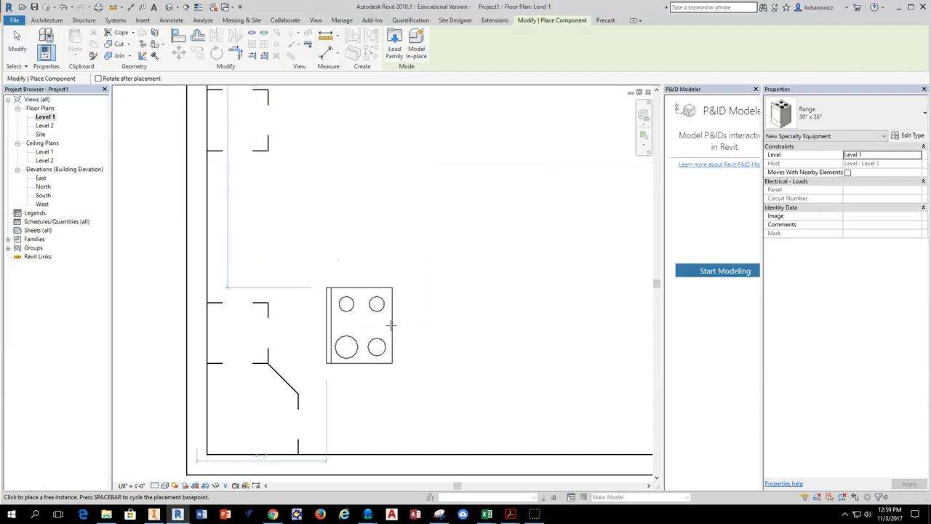
middle_drag(357, 259, 422, 254)
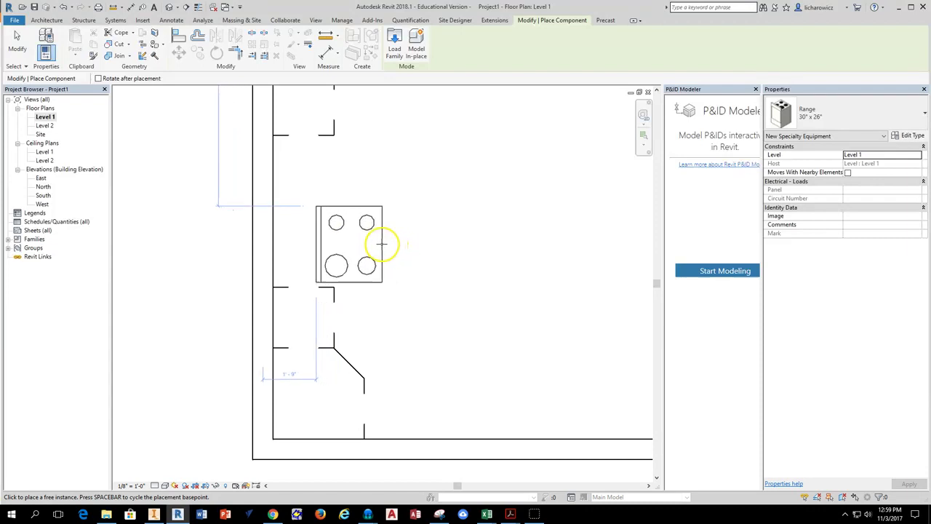
scroll(362, 245, up, 4)
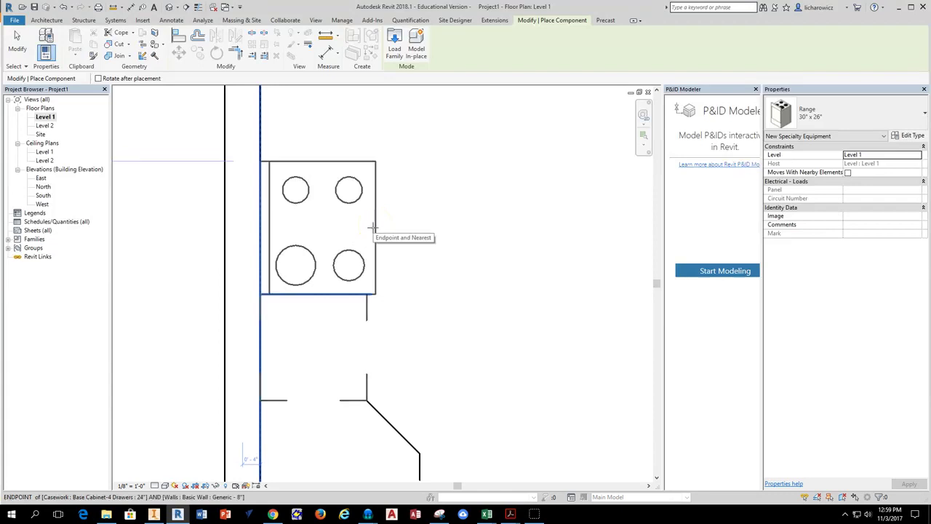
click(372, 228)
scroll(502, 253, down, 2)
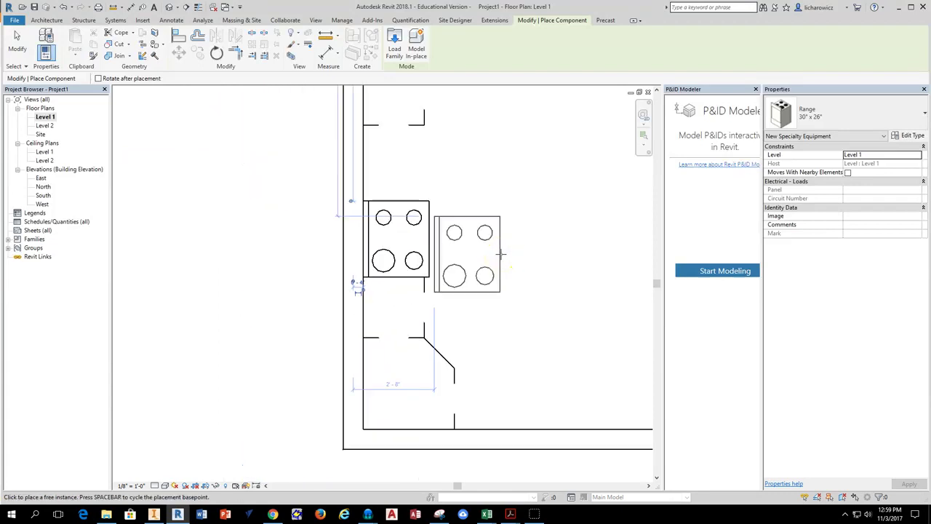
click(80, 461)
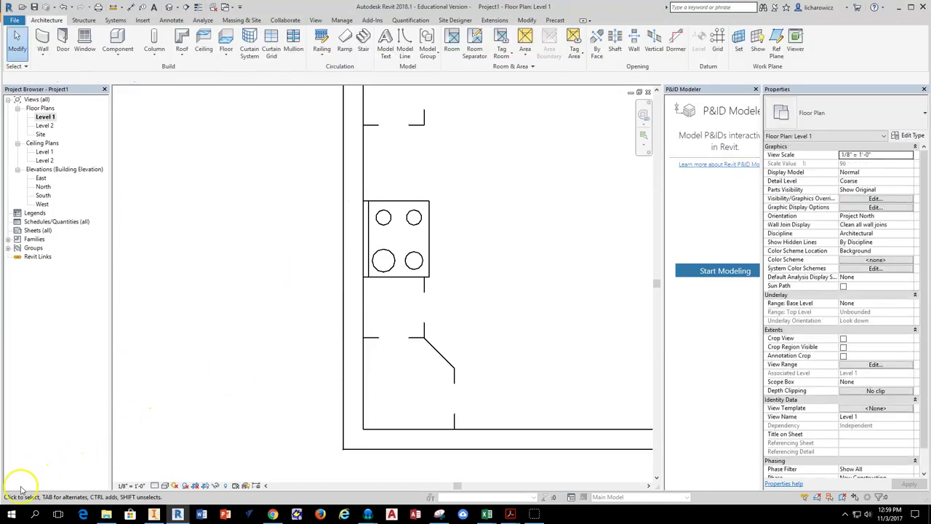
Move the upper 24" four-drawer base cabinet down along the vertical wall so its lower back corner meets the range's upper back corner.
middle_drag(410, 214, 378, 192)
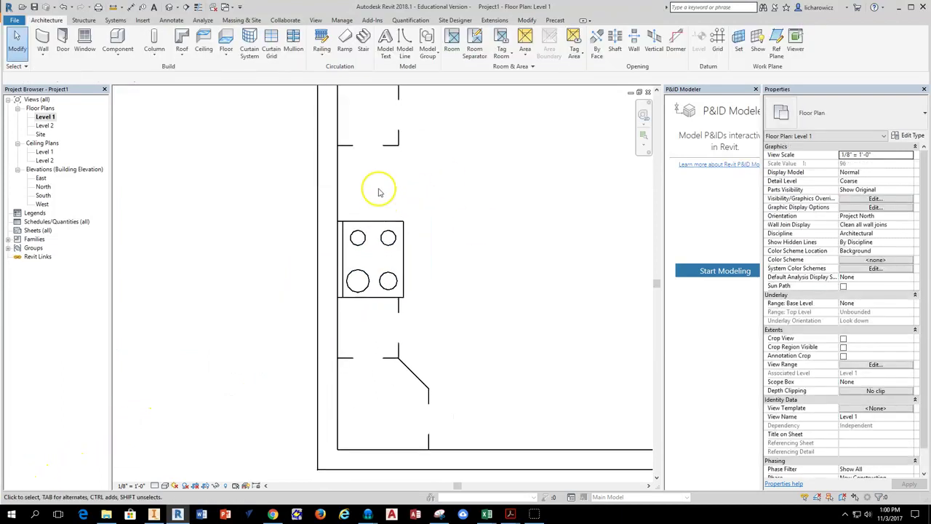
click(372, 140)
middle_drag(370, 145, 400, 208)
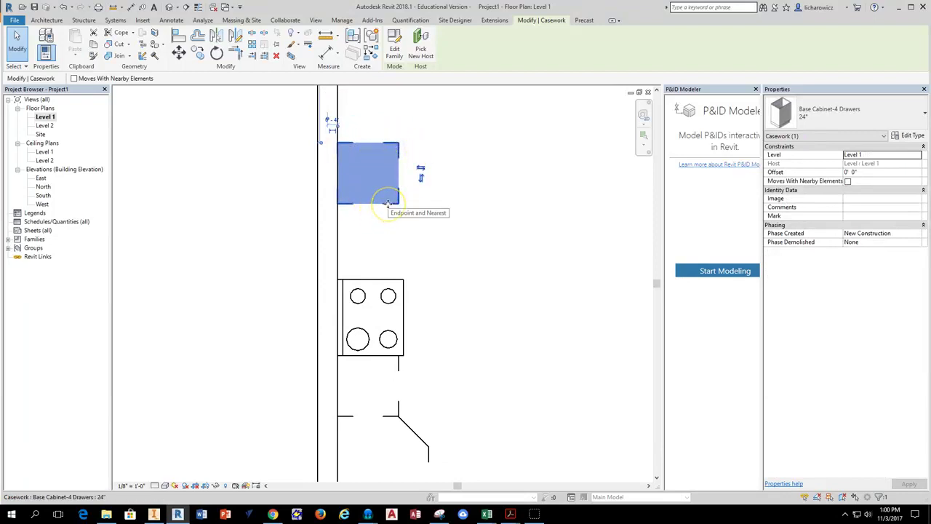
middle_drag(386, 266, 372, 228)
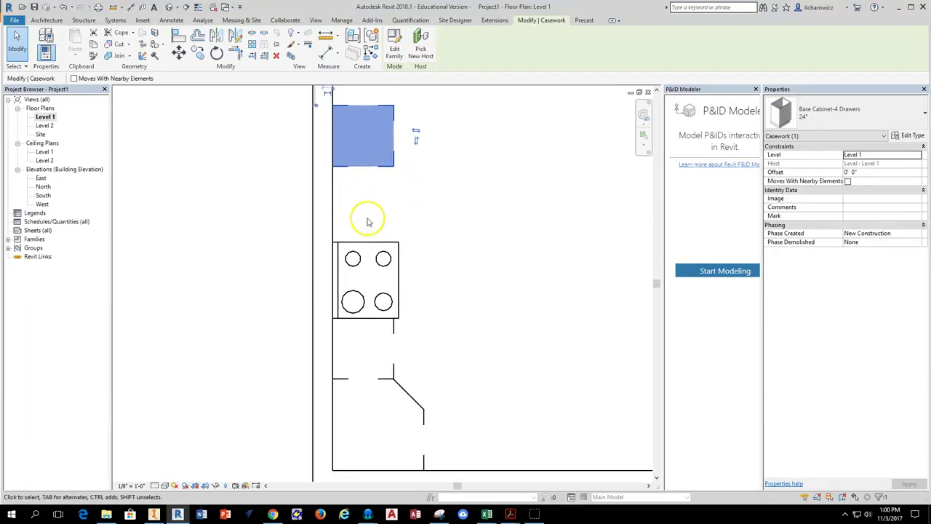
scroll(343, 176, up, 2)
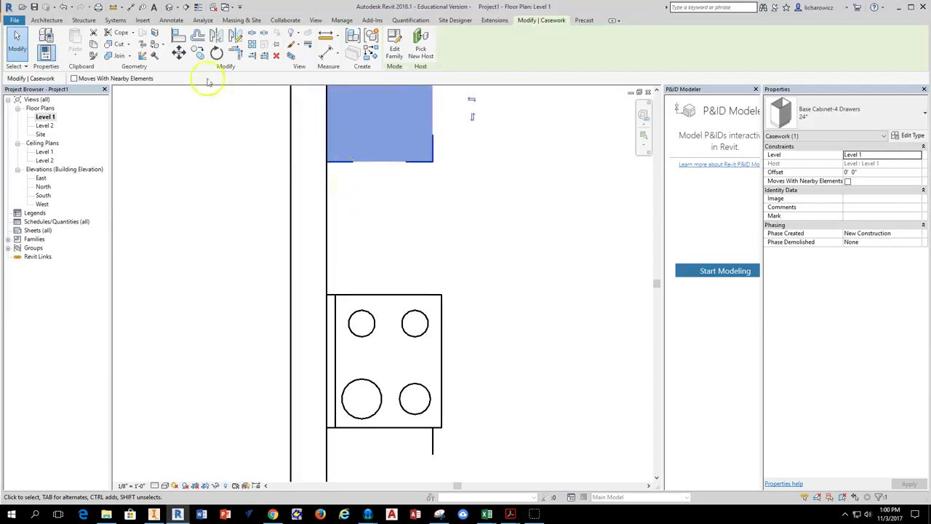
click(179, 53)
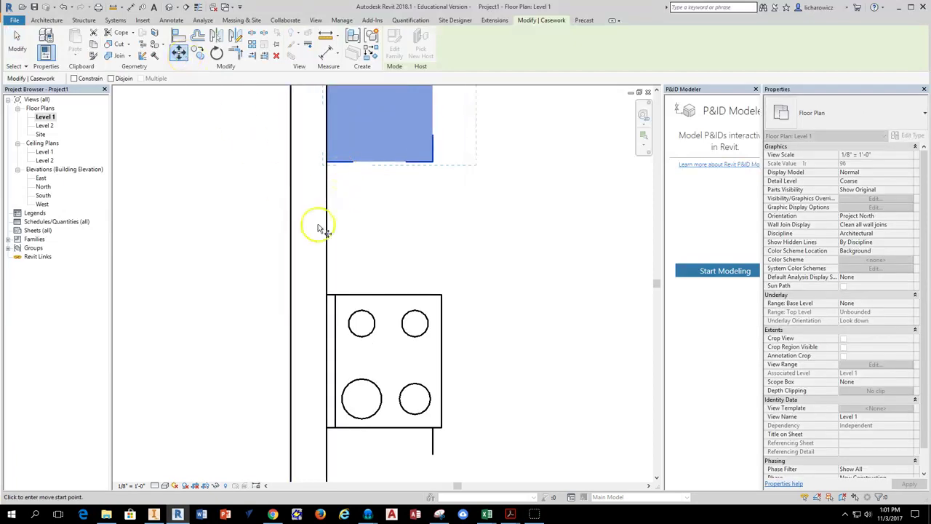
click(326, 162)
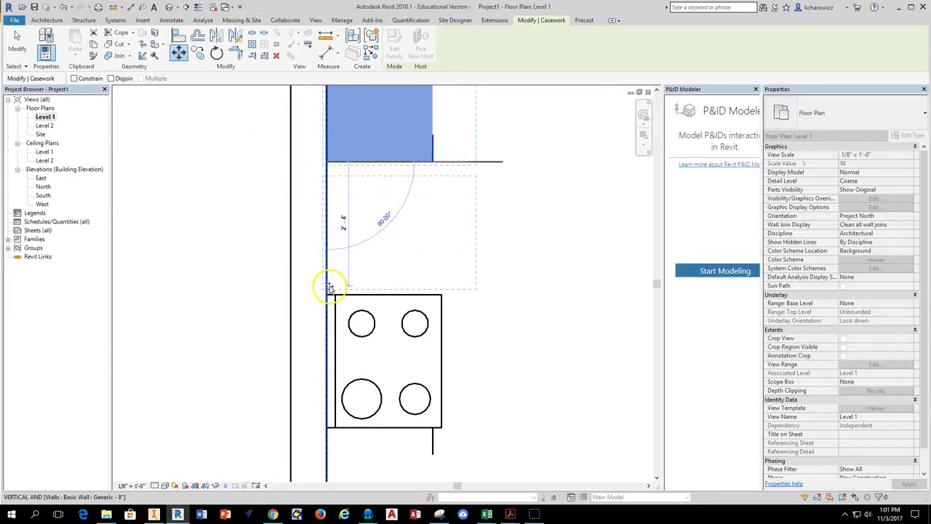
scroll(326, 291, up, 4)
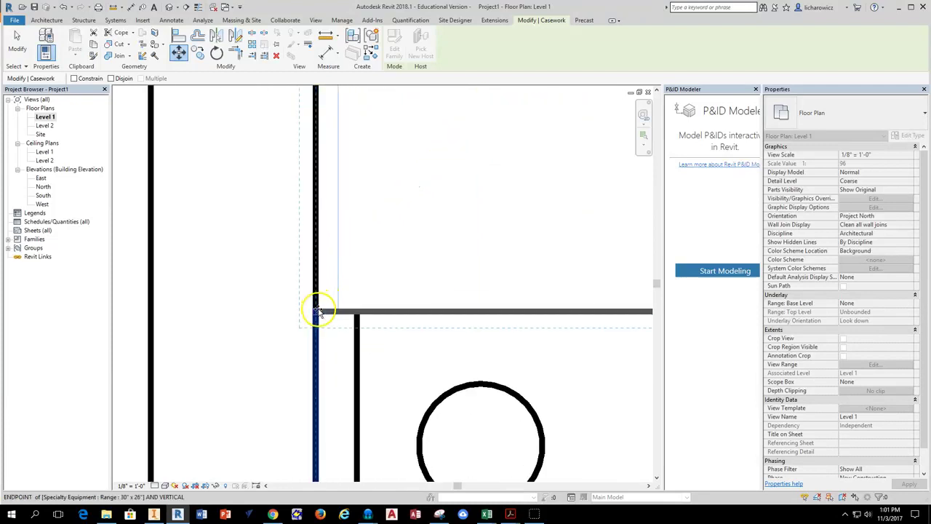
click(318, 311)
scroll(349, 265, down, 4)
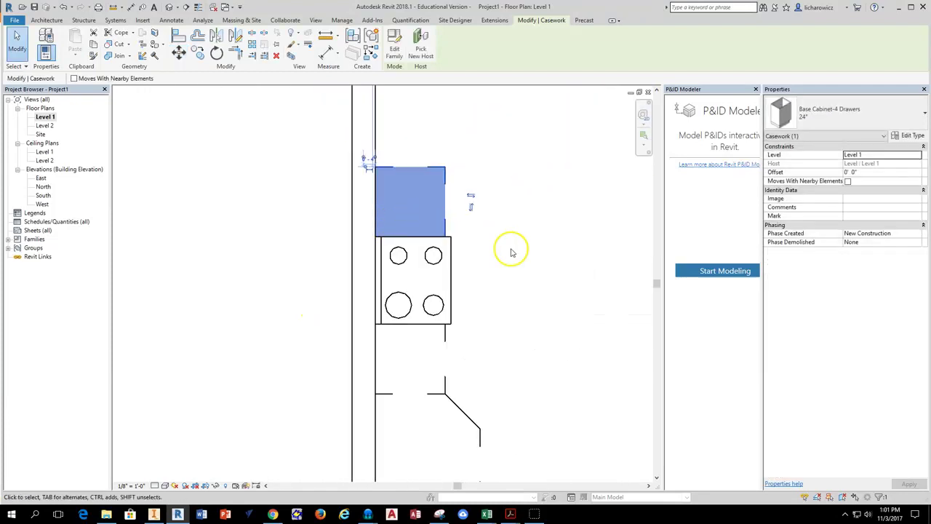
key(Escape)
Place an Interior Elevation marker in the room in front of the range, pointing at the vertical cabinet wall, and end placement.
scroll(430, 280, down, 4)
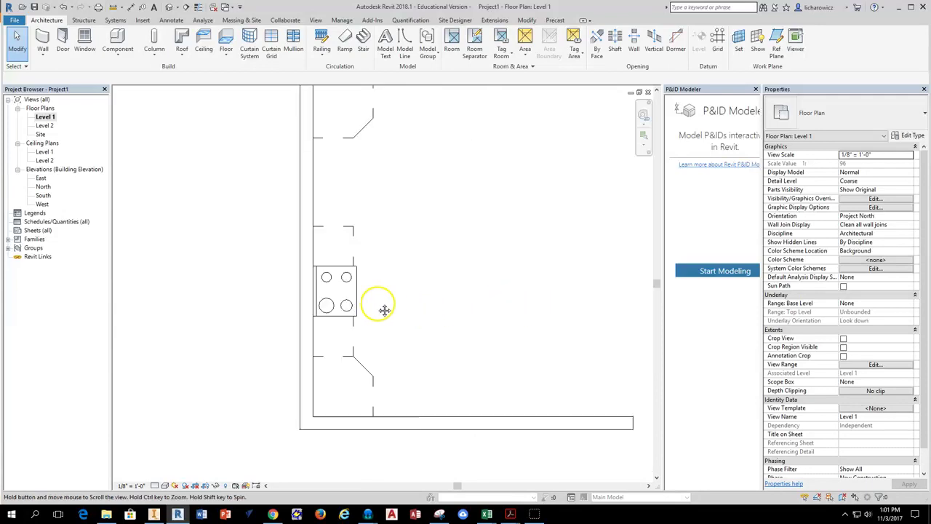
middle_drag(361, 289, 321, 270)
scroll(383, 238, down, 1)
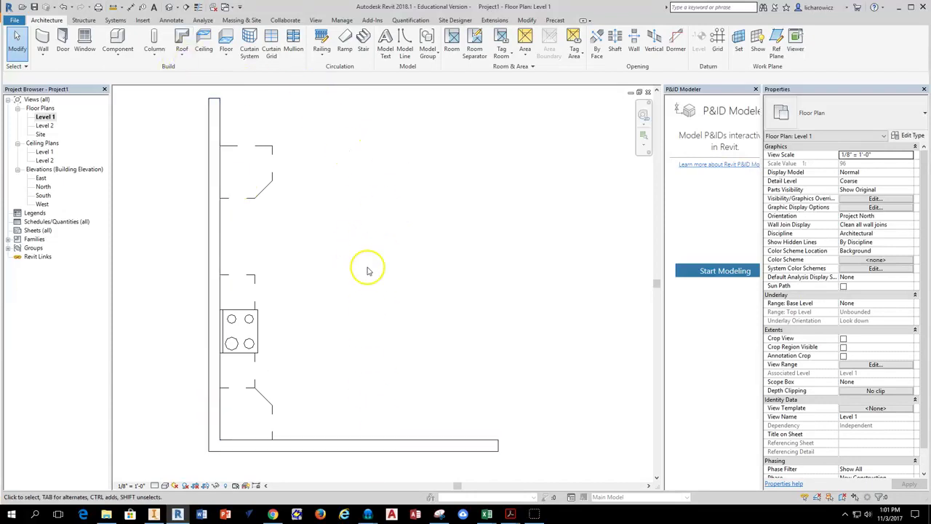
click(315, 21)
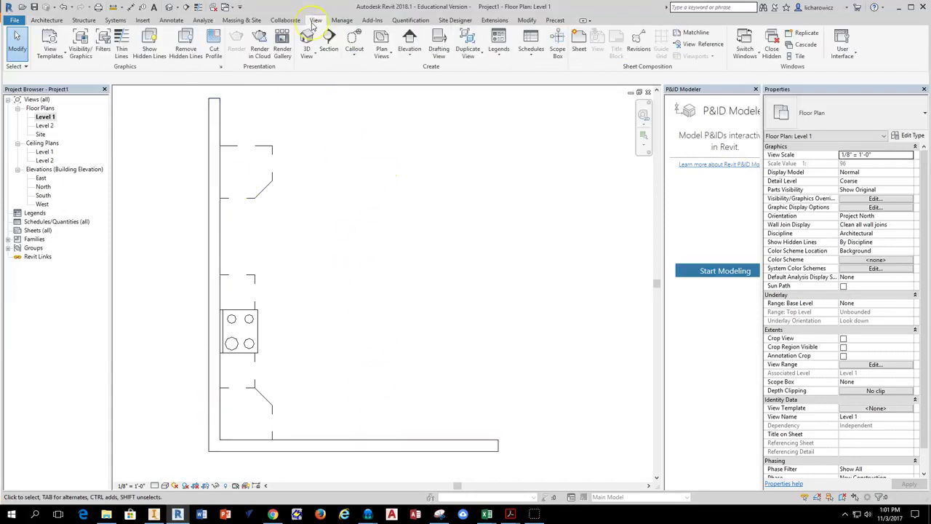
click(407, 58)
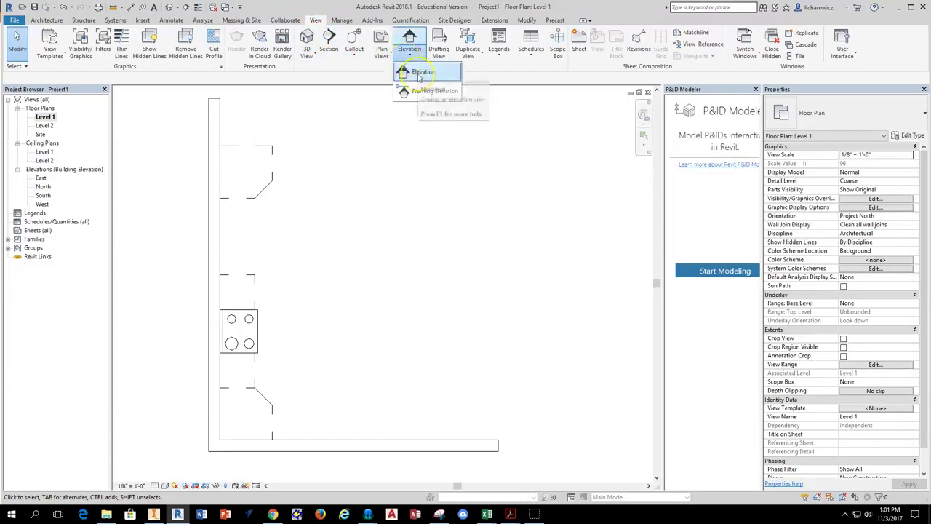
click(421, 72)
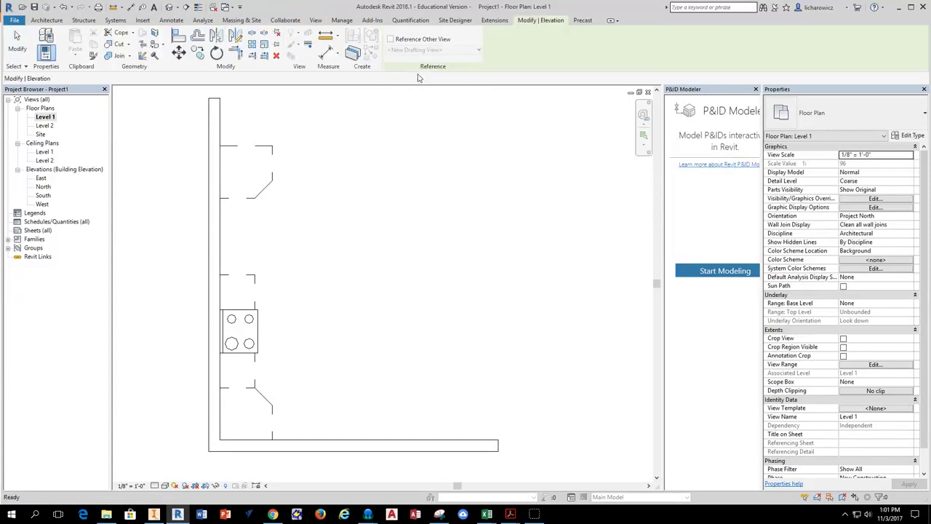
click(869, 110)
click(813, 187)
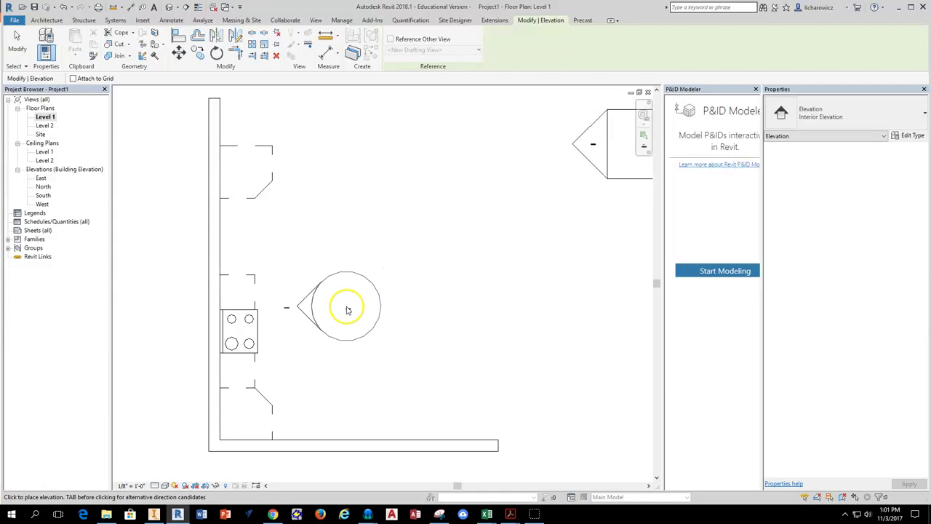
click(348, 310)
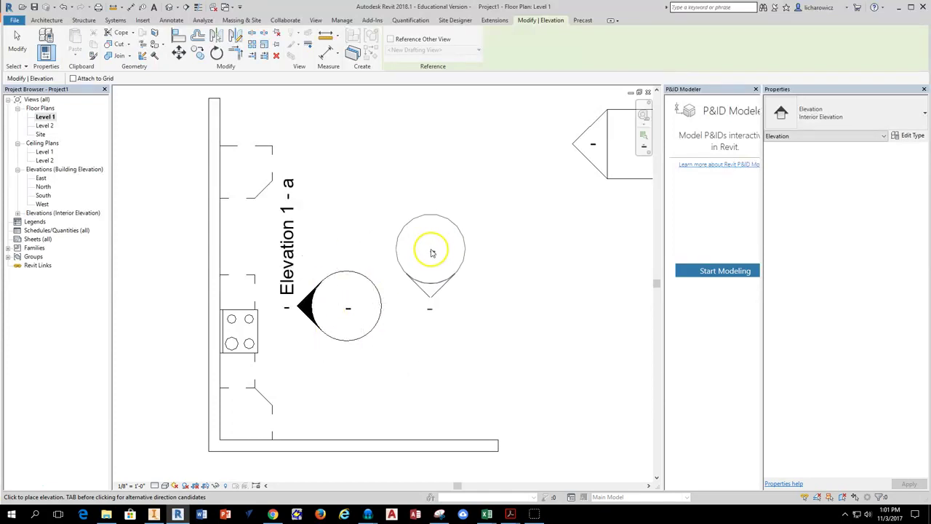
key(Escape)
click(499, 256)
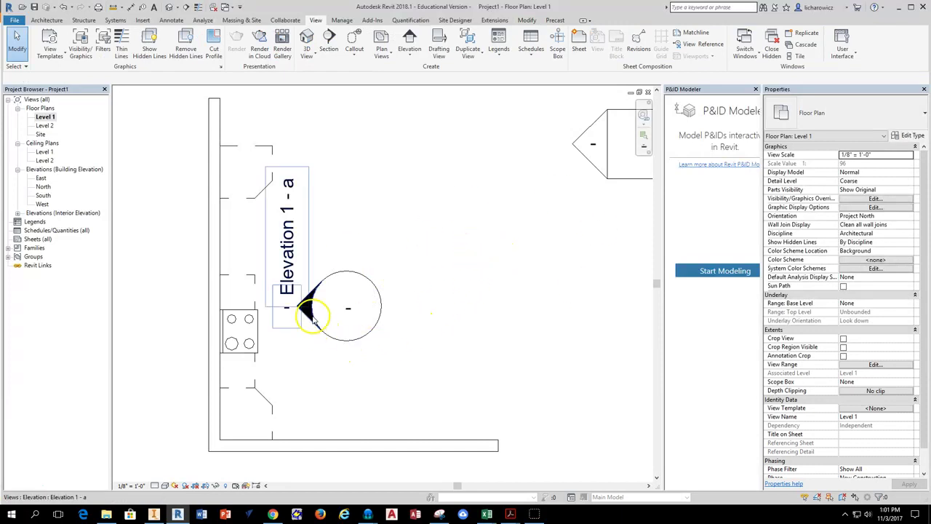
Open the elevation view from its marker, examine how the range lines up with the base cabinets, and close the view.
scroll(303, 318, up, 5)
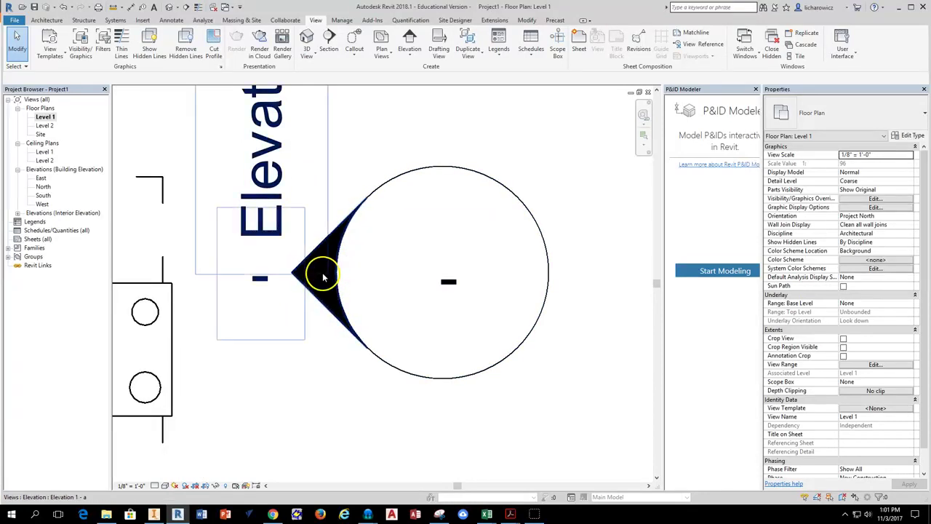
double_click(322, 271)
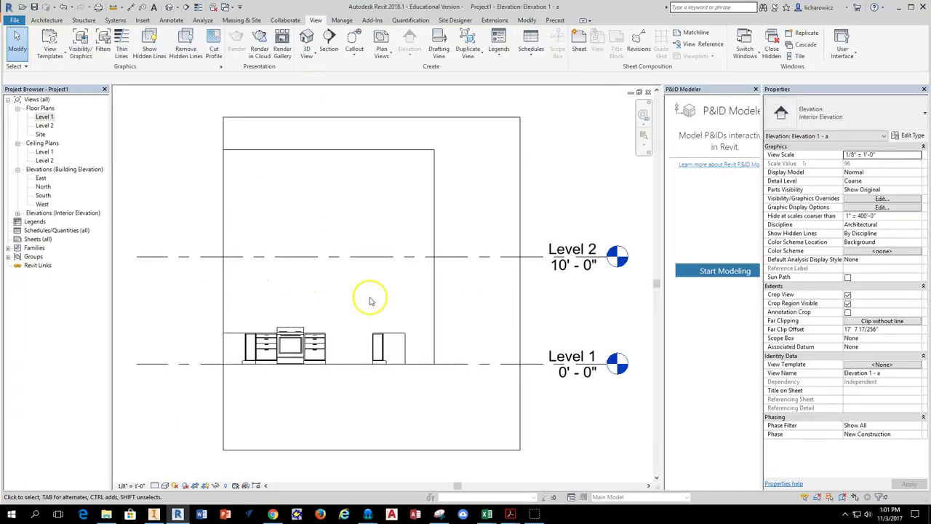
scroll(280, 346, up, 6)
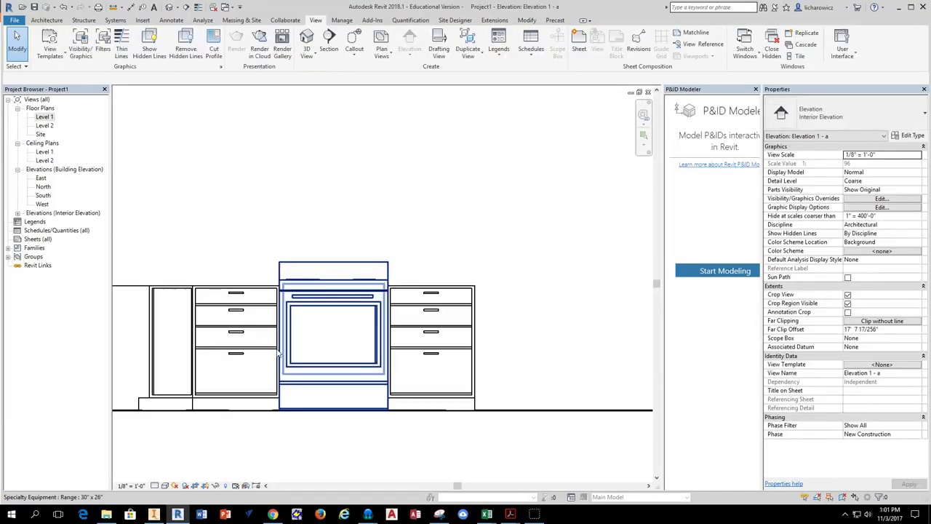
middle_drag(384, 289, 392, 278)
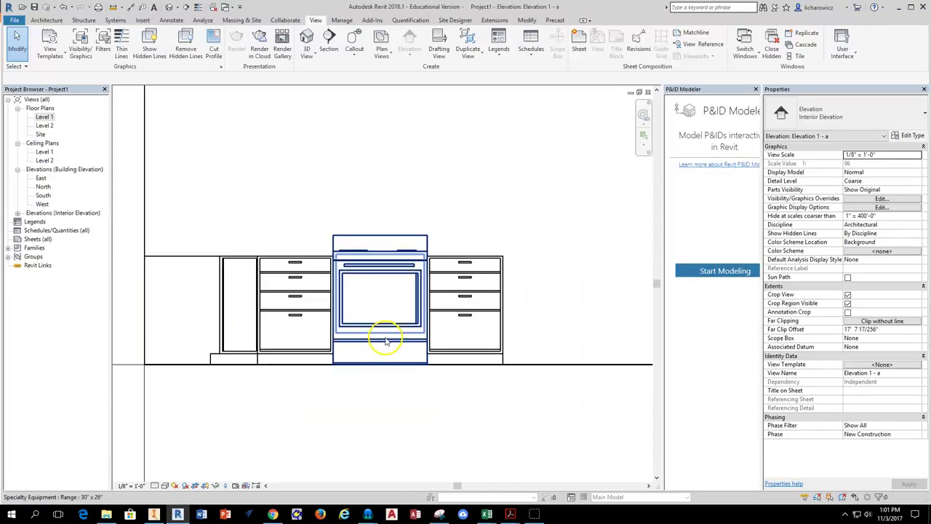
scroll(452, 317, down, 2)
scroll(457, 324, down, 2)
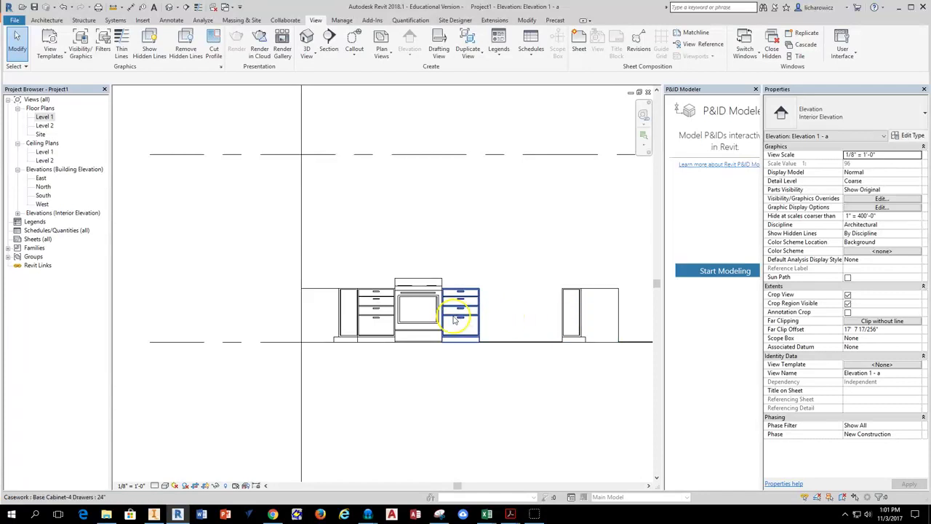
scroll(456, 320, up, 2)
scroll(460, 324, down, 2)
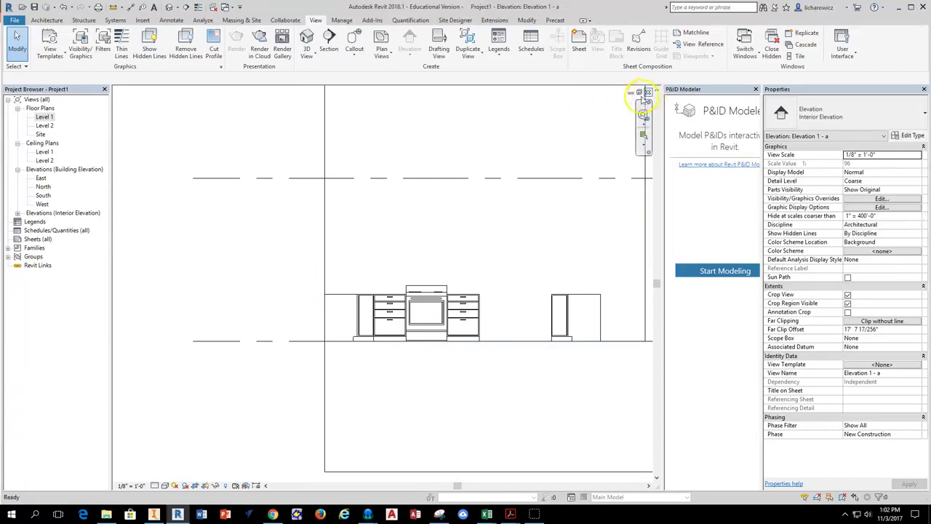
click(647, 92)
Set the Level 1 floor plan's view scale to 1/4" = 1'-0".
scroll(402, 264, down, 4)
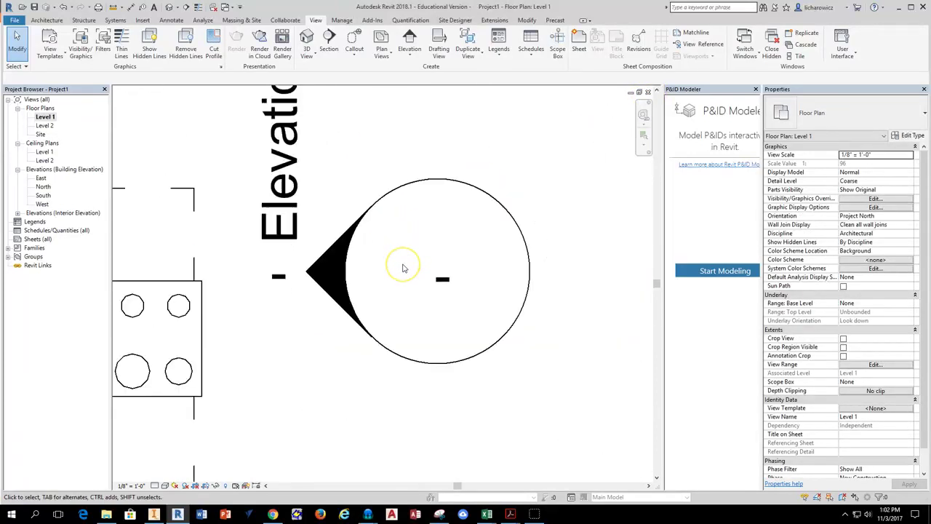
scroll(402, 267, down, 2)
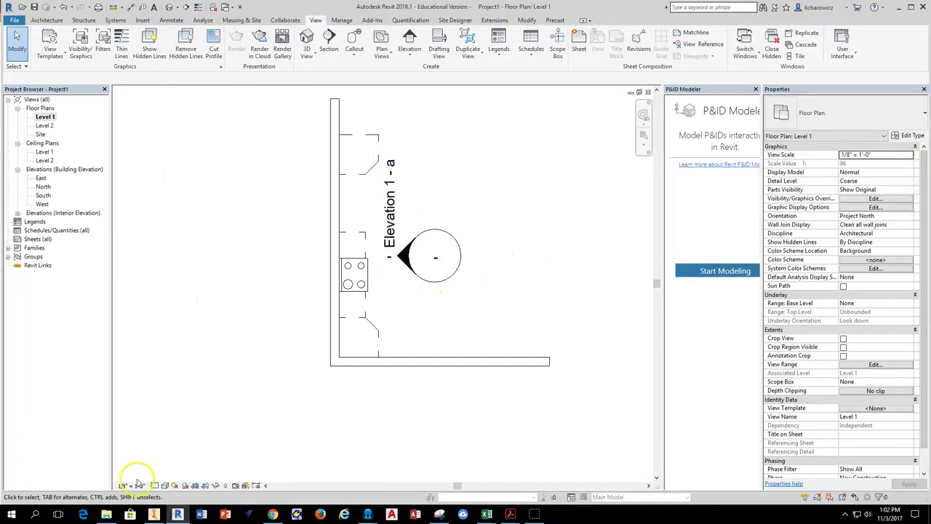
click(136, 485)
click(149, 277)
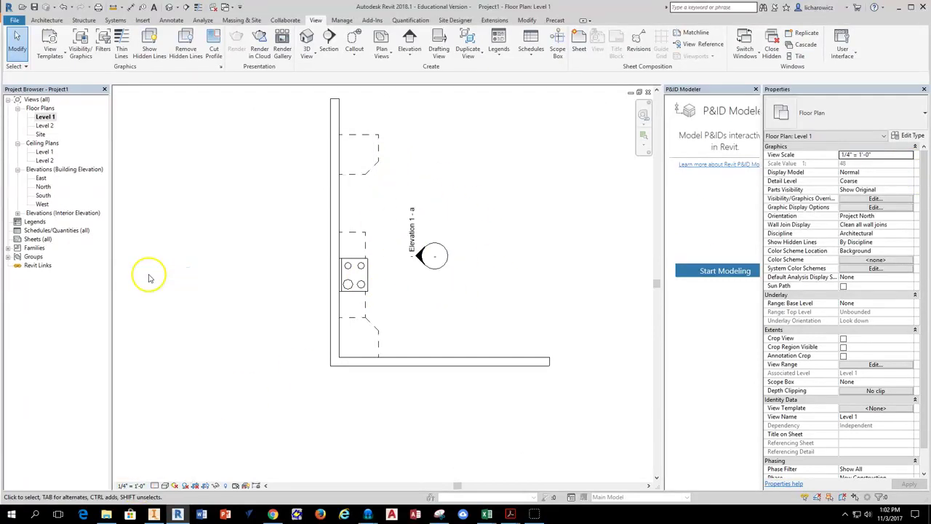
Move the upper 36" angled corner base cabinet down the vertical wall until it sits flush against the four-drawer cabinet above the range.
scroll(411, 270, up, 5)
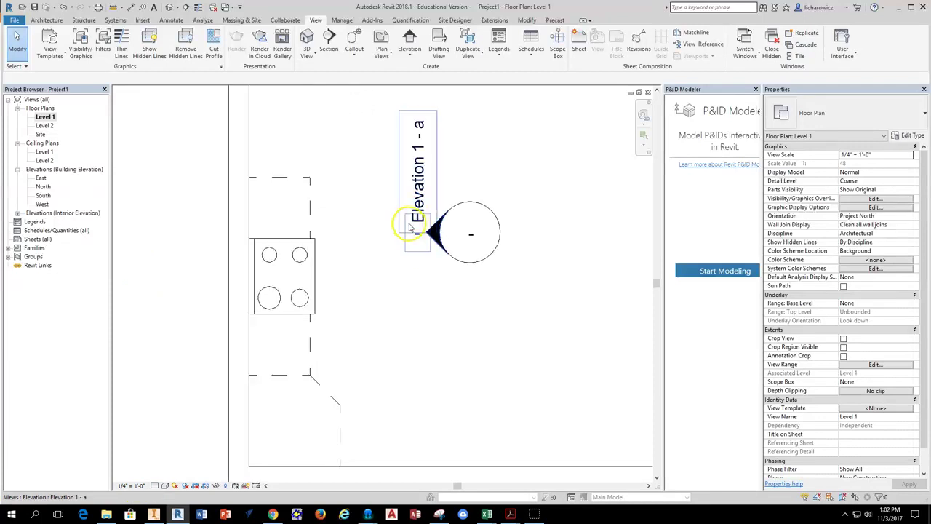
middle_drag(342, 220, 343, 291)
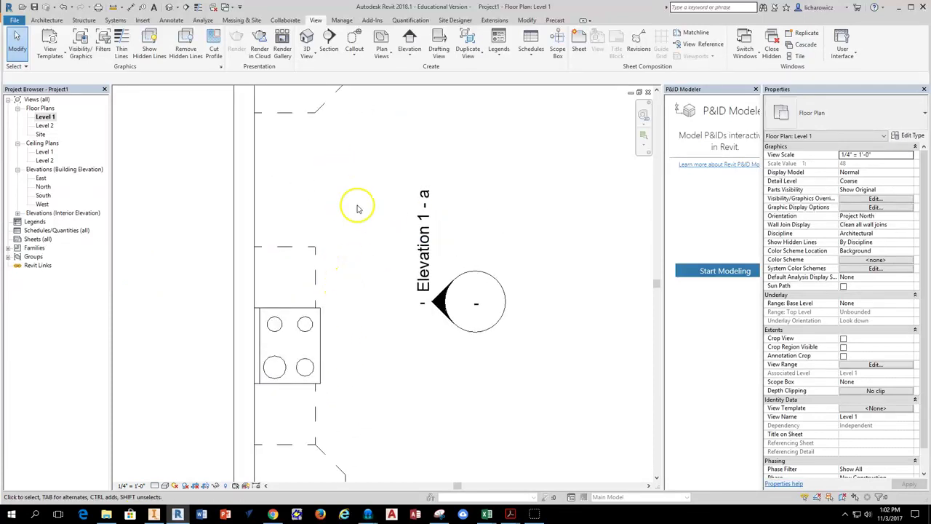
middle_drag(357, 208, 356, 260)
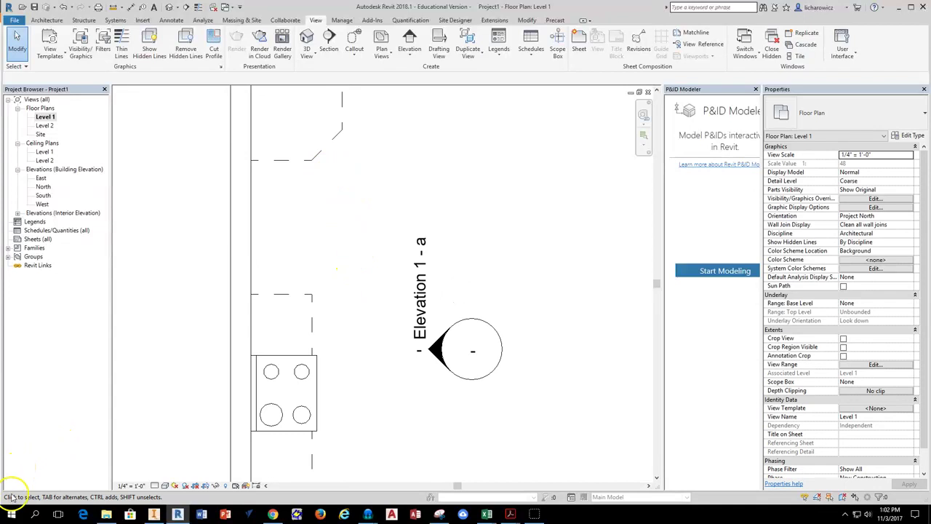
scroll(349, 193, down, 2)
scroll(308, 201, up, 5)
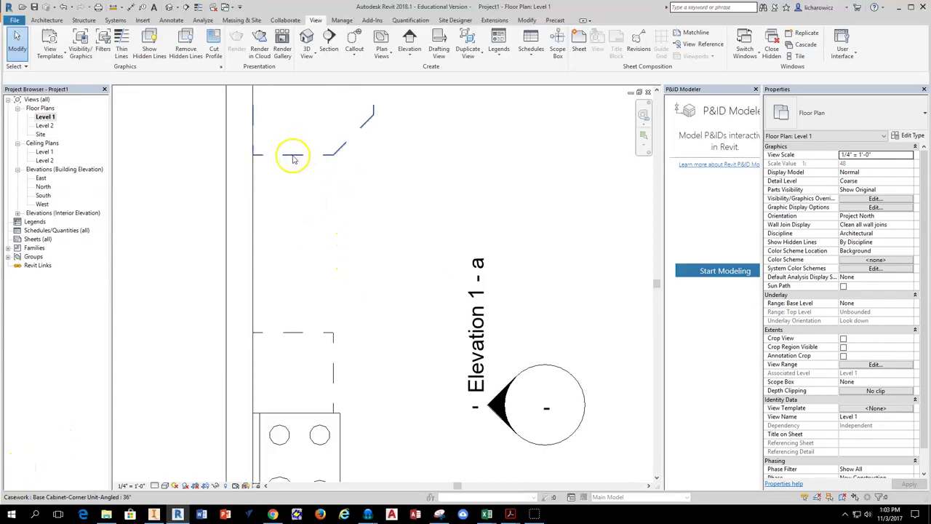
click(293, 159)
key(m)
key(v)
click(254, 156)
click(252, 331)
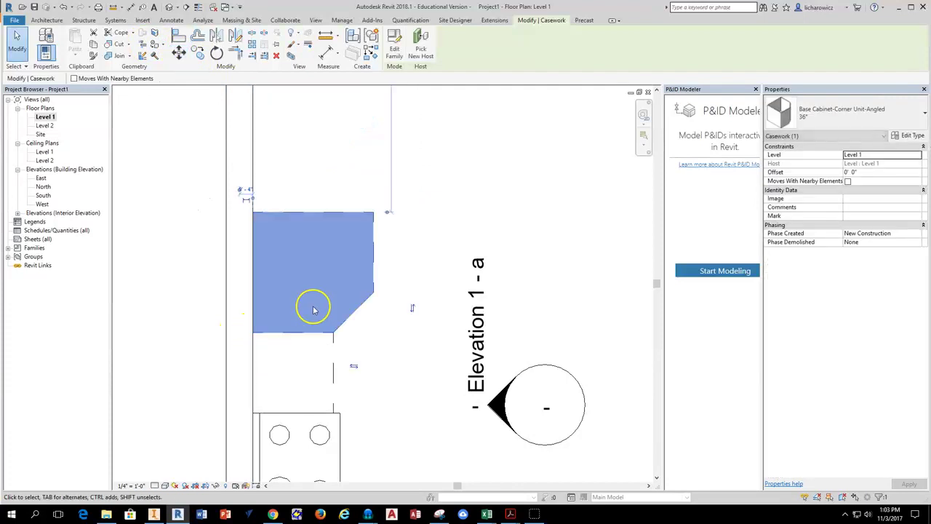
scroll(313, 308, down, 3)
middle_drag(328, 308, 323, 225)
click(384, 314)
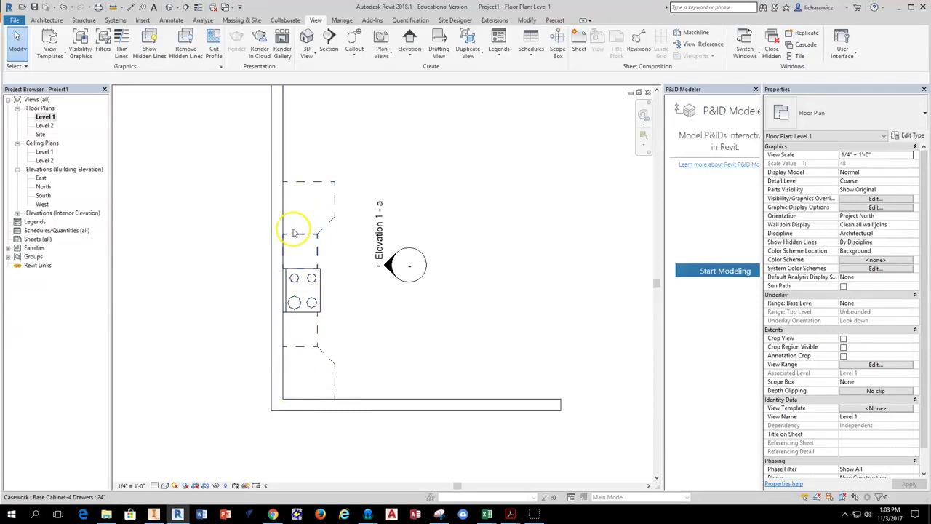
middle_drag(301, 366, 263, 362)
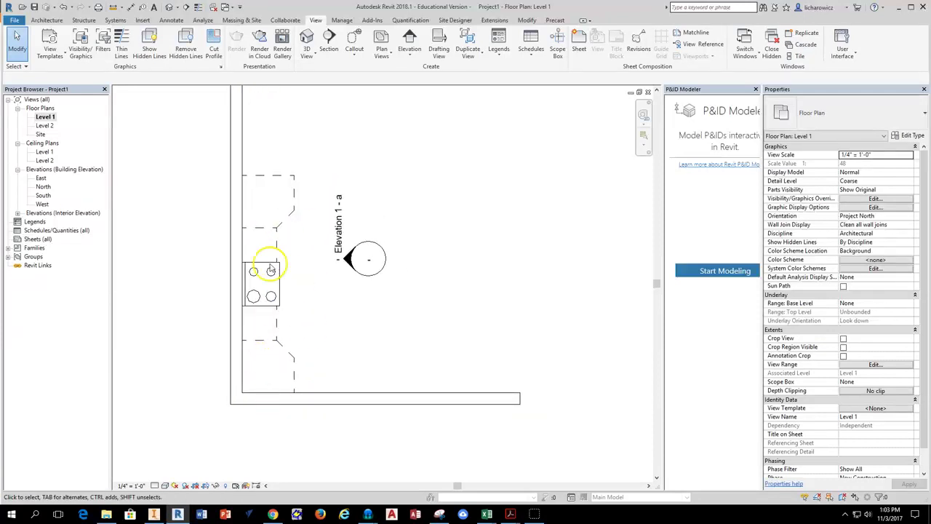
Switch to the kitchen drawings PDF in Acrobat and examine the elevation's upper cabinet and microwave labels above the range.
click(510, 514)
click(580, 473)
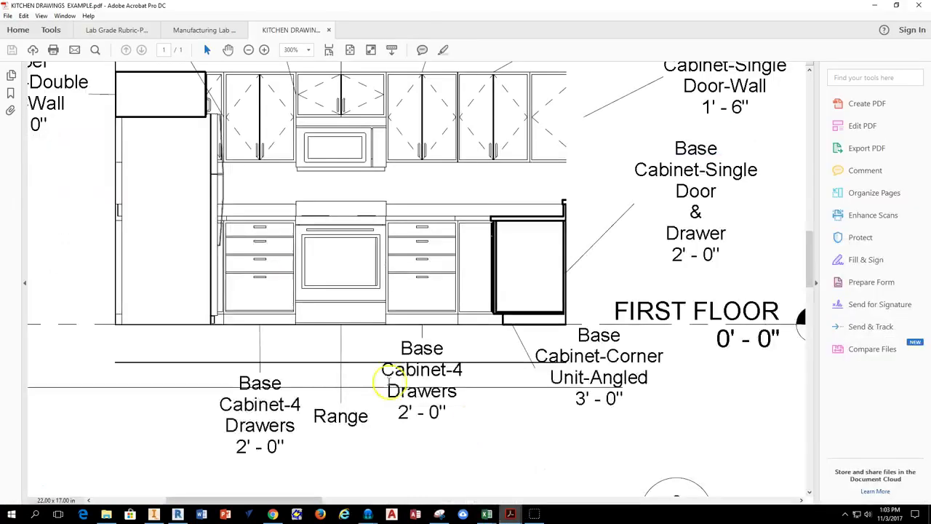
scroll(339, 349, up, 5)
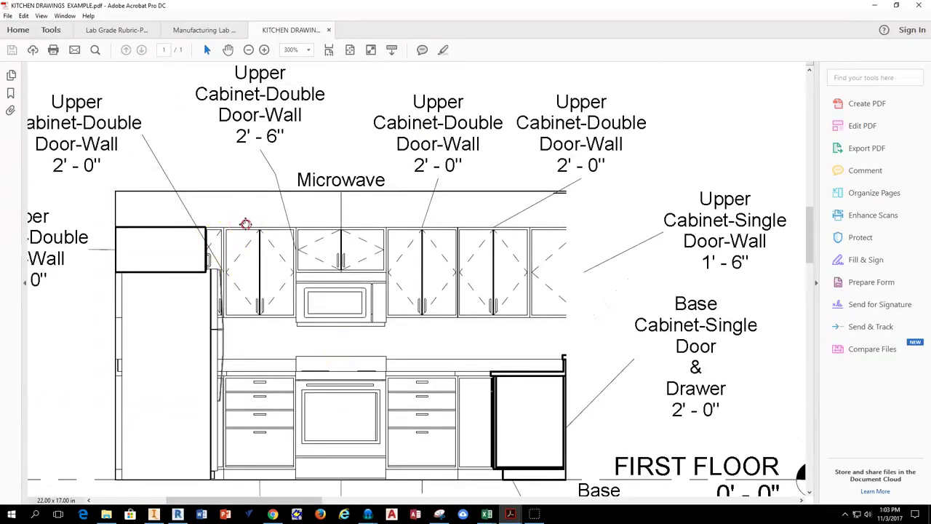
scroll(239, 223, left, 3)
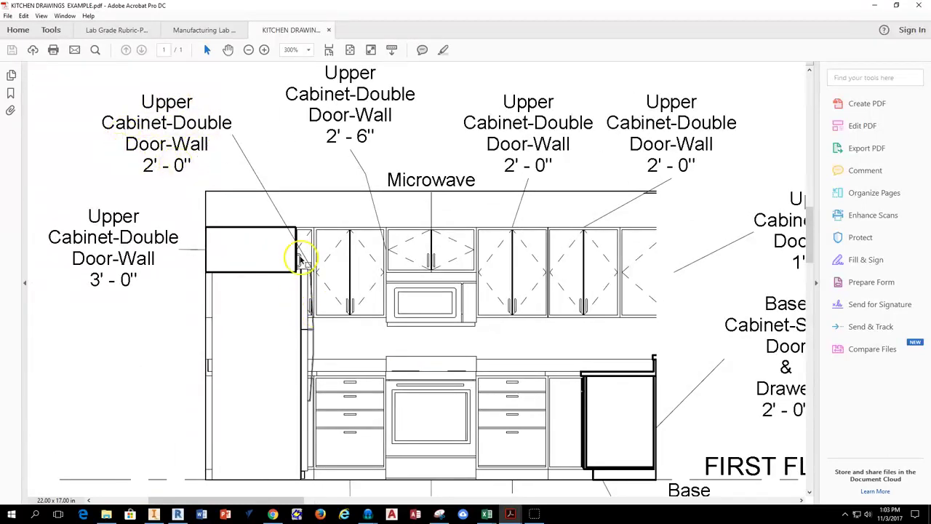
Examine the labelled kitchen floor plan in the PDF for the wall and base cabinet sizes between the range and the refrigerator.
scroll(297, 248, down, 20)
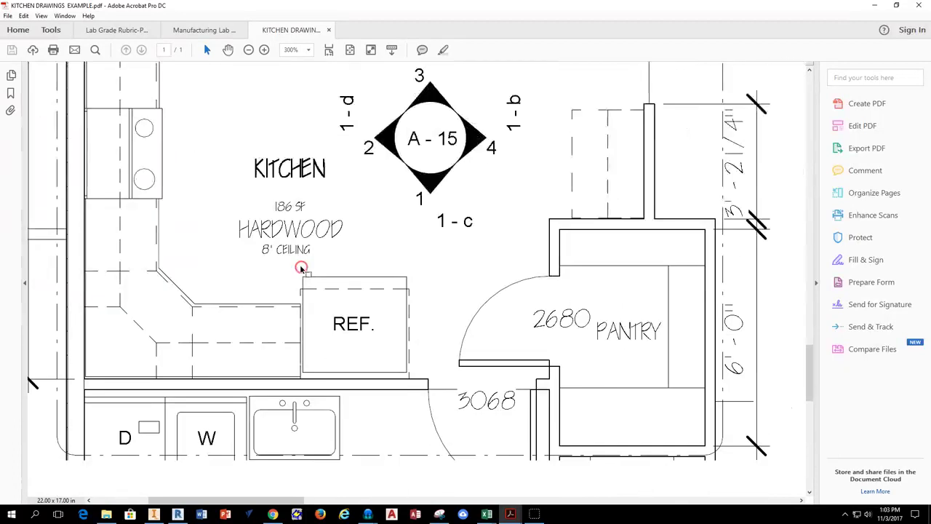
scroll(278, 263, up, 2)
scroll(284, 263, right, 20)
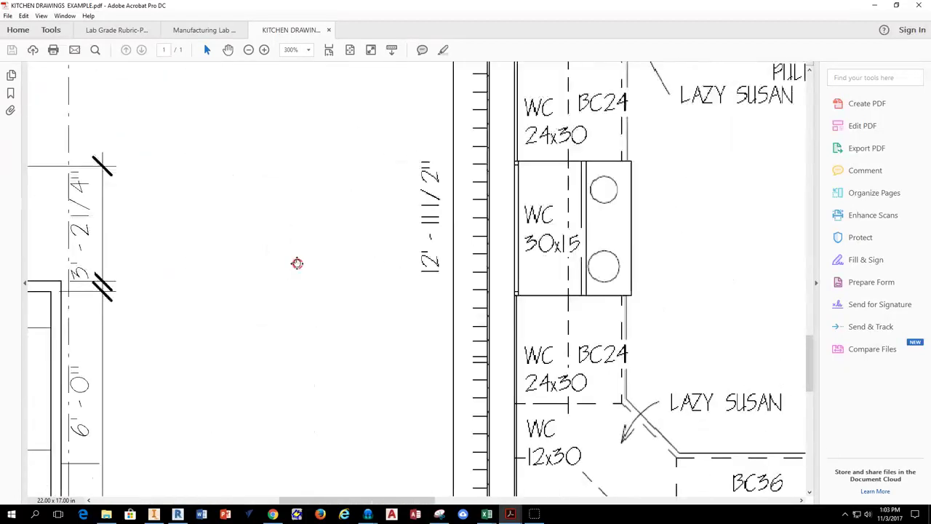
scroll(297, 262, down, 4)
scroll(298, 263, up, 2)
scroll(295, 294, down, 2)
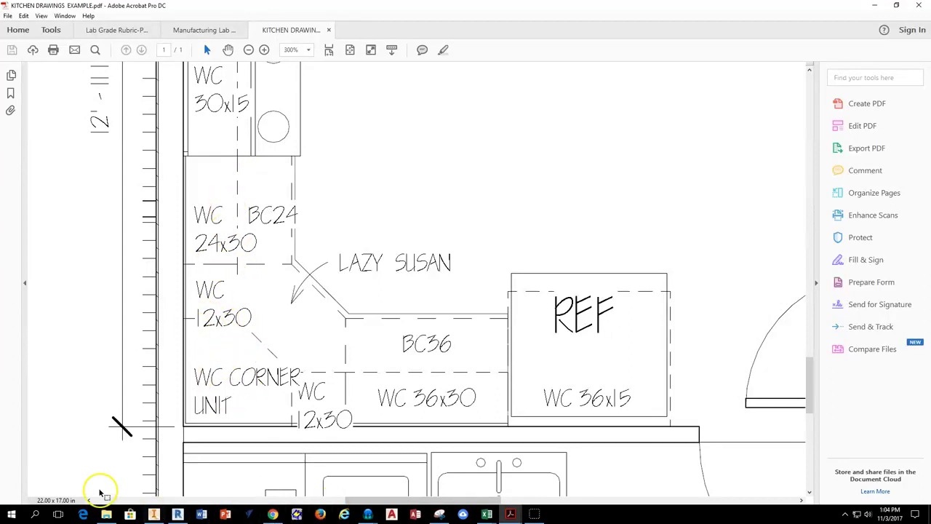
Switch back to Revit and start placing a component in the Level 1 floor plan.
click(177, 514)
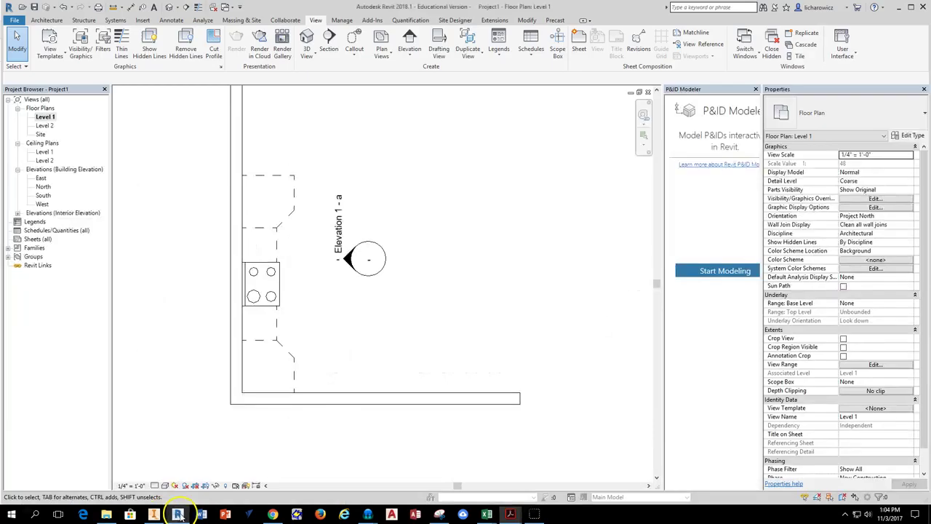
click(34, 20)
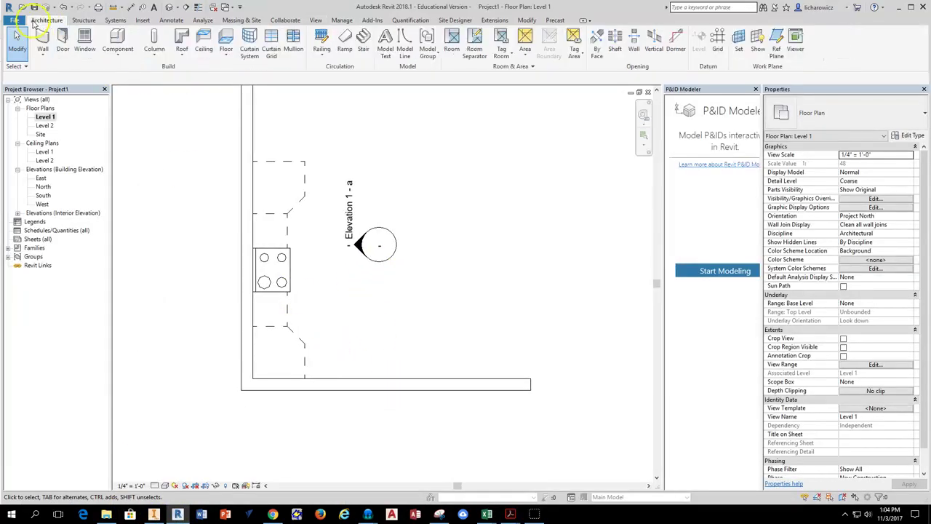
click(117, 40)
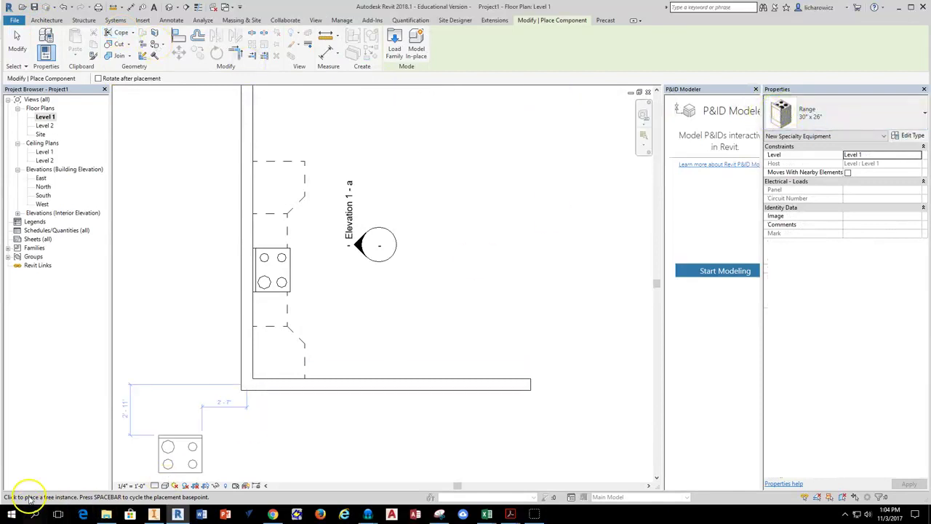